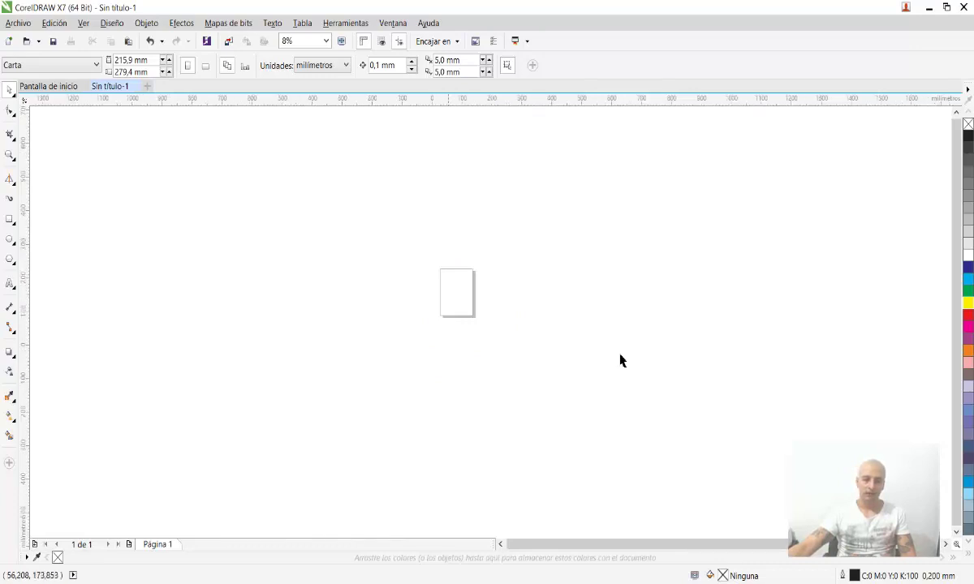
scroll(620, 360, "up", 4)
key("F3")
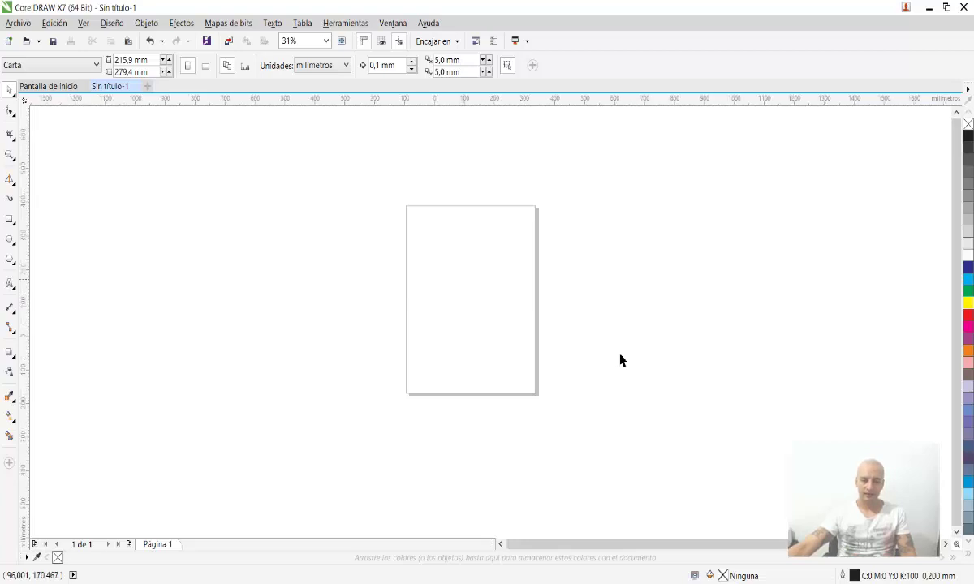
key("F3")
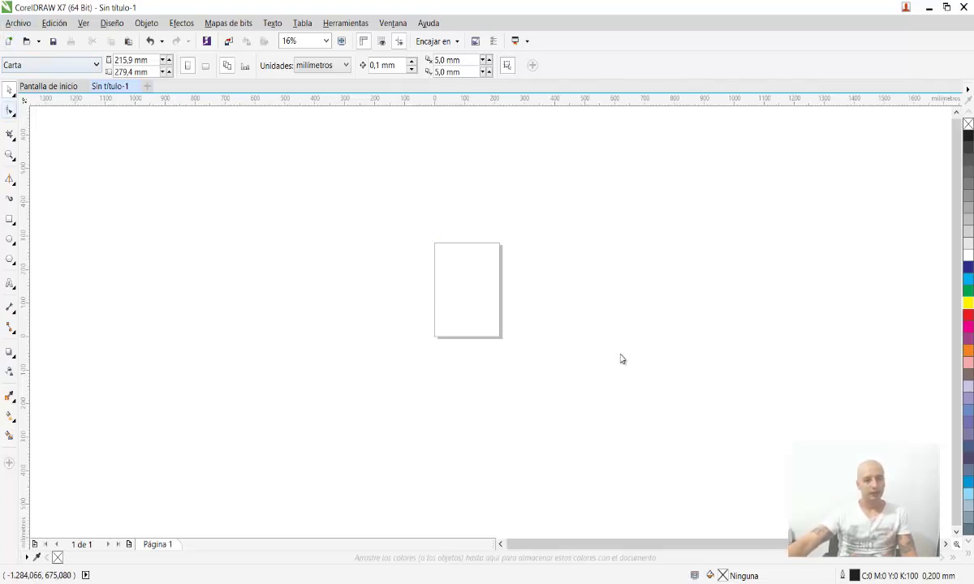
key("c")
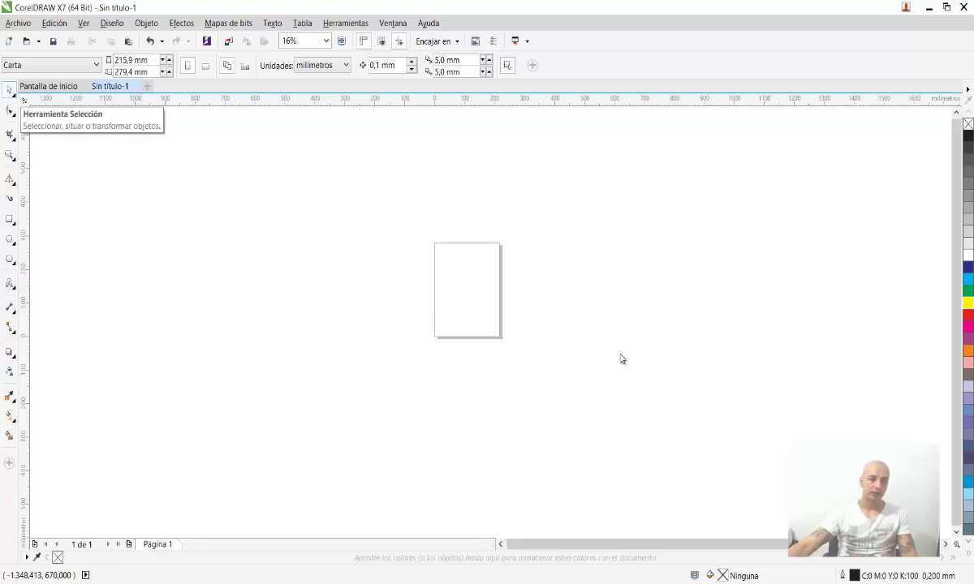
Examine the tool variants grouped under the selection, shape, crop and zoom tools
left_click(12, 92)
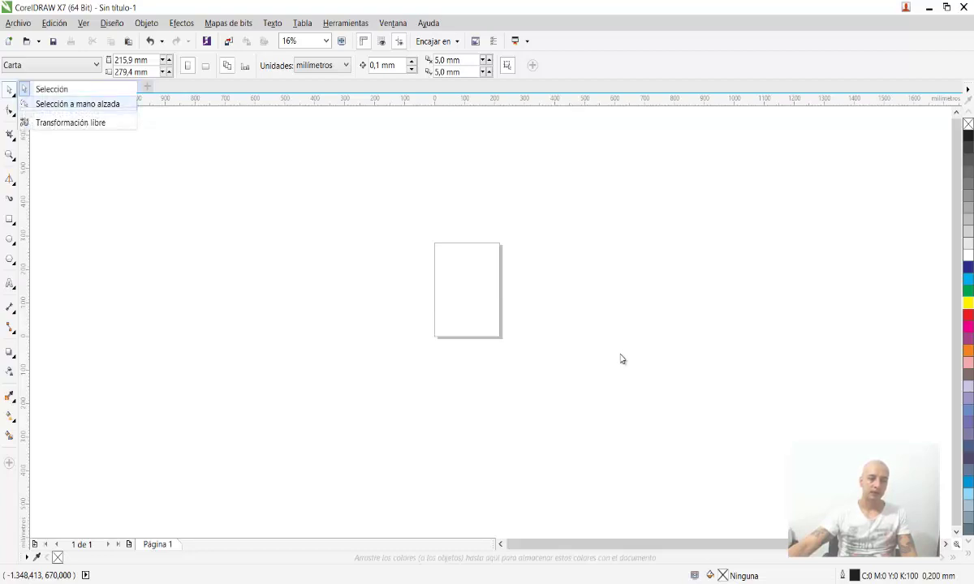
left_click(33, 139)
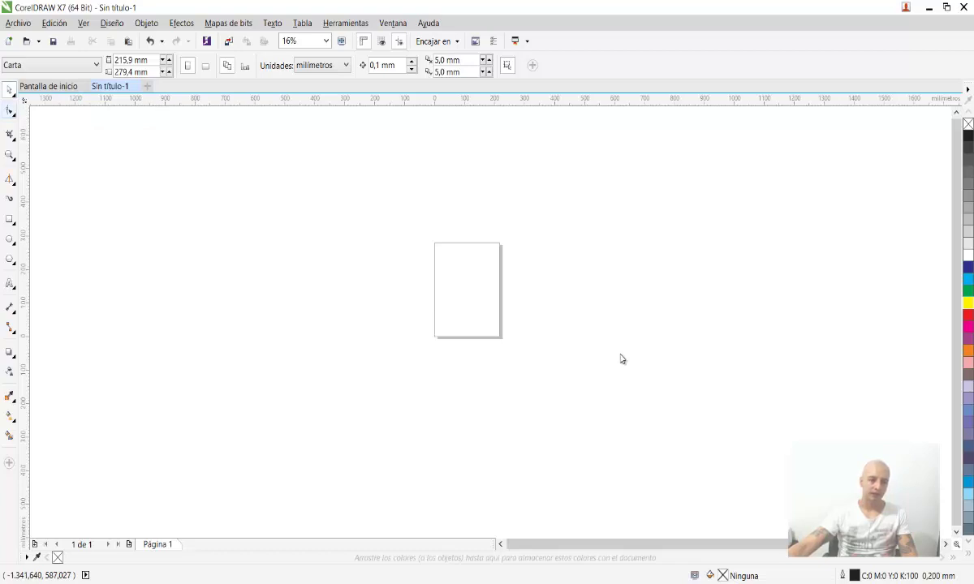
left_click(12, 114)
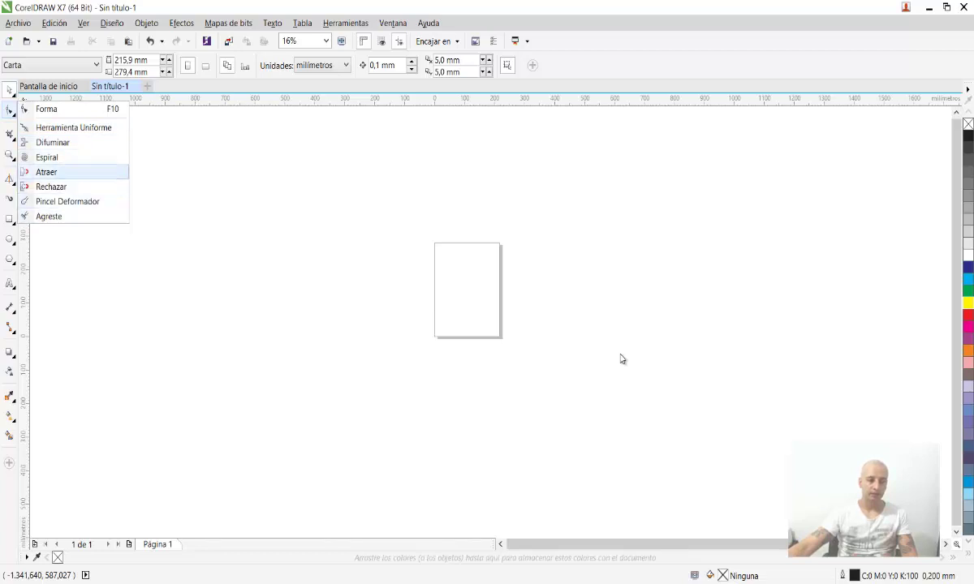
key("Escape")
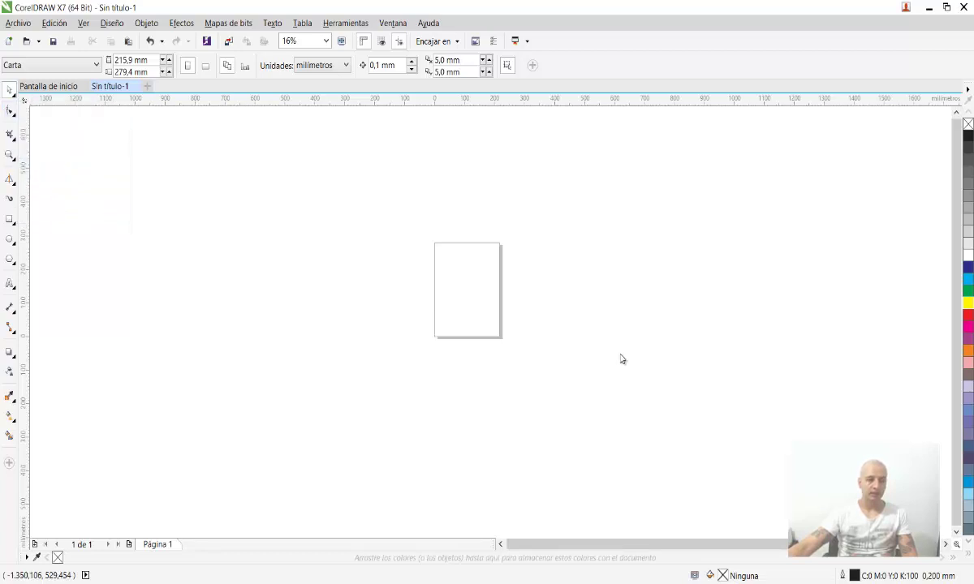
left_click(12, 138)
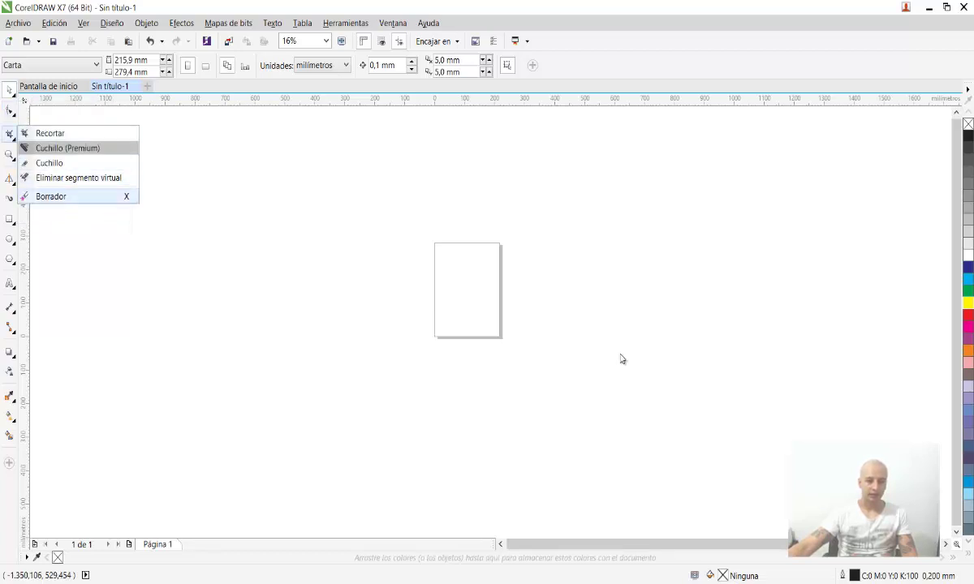
key("Escape")
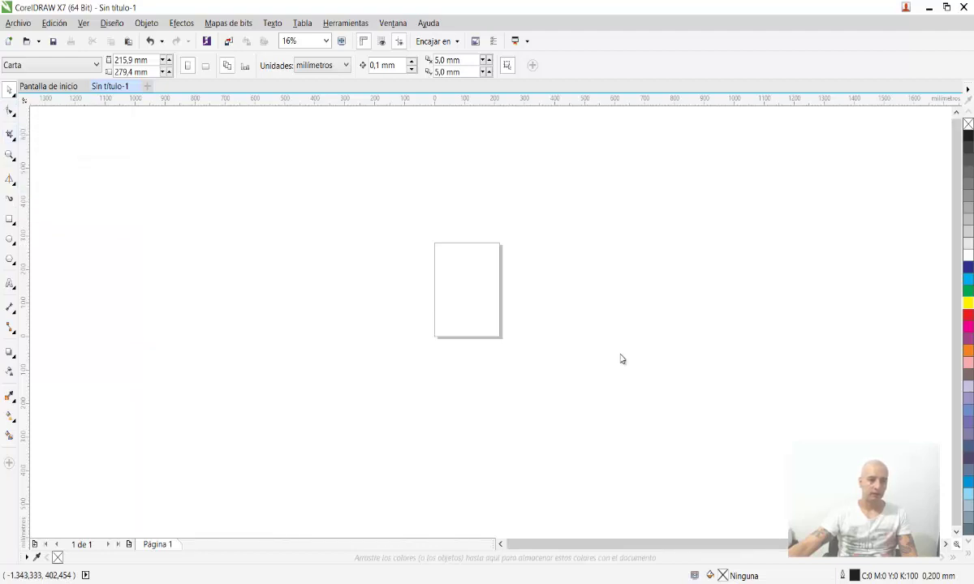
left_click(12, 158)
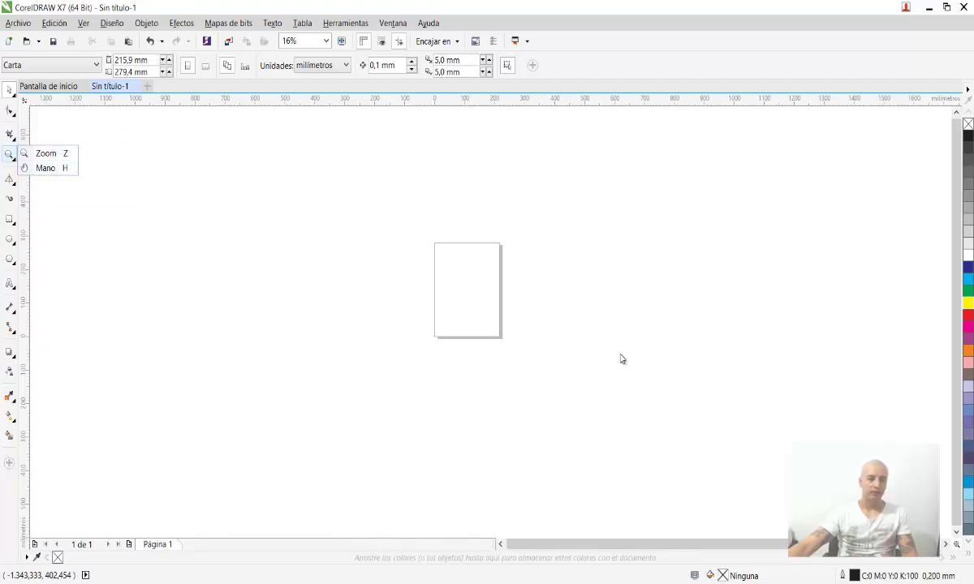
key("Escape")
key("F5")
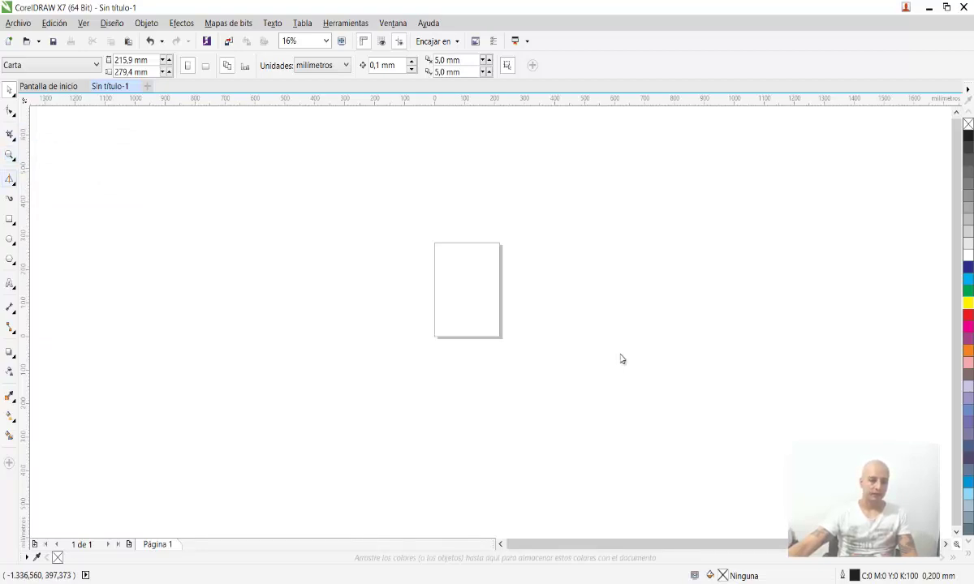
Examine the tool variants for curves, rectangles, ellipses, polygons, text and dimensions
left_click(13, 182)
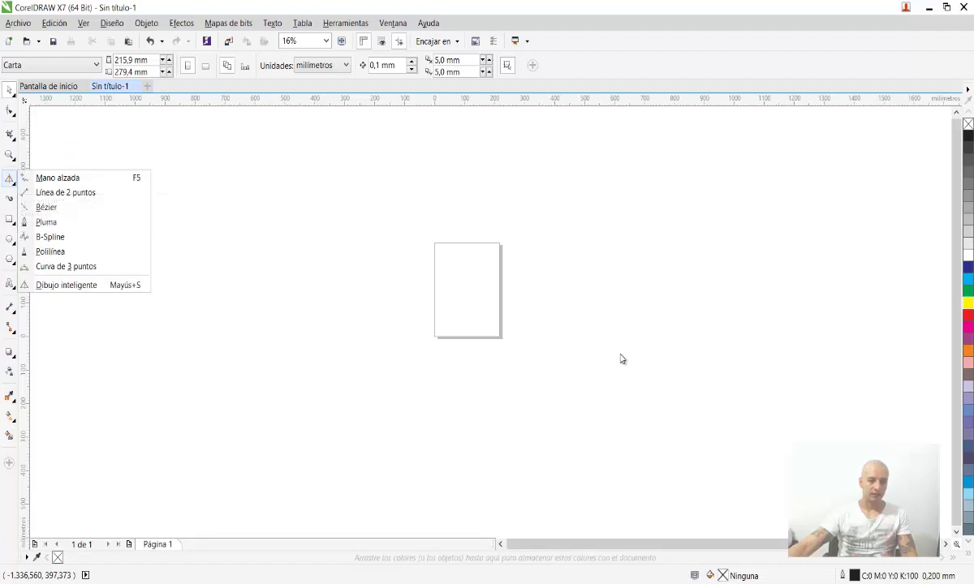
key("Escape")
key("i")
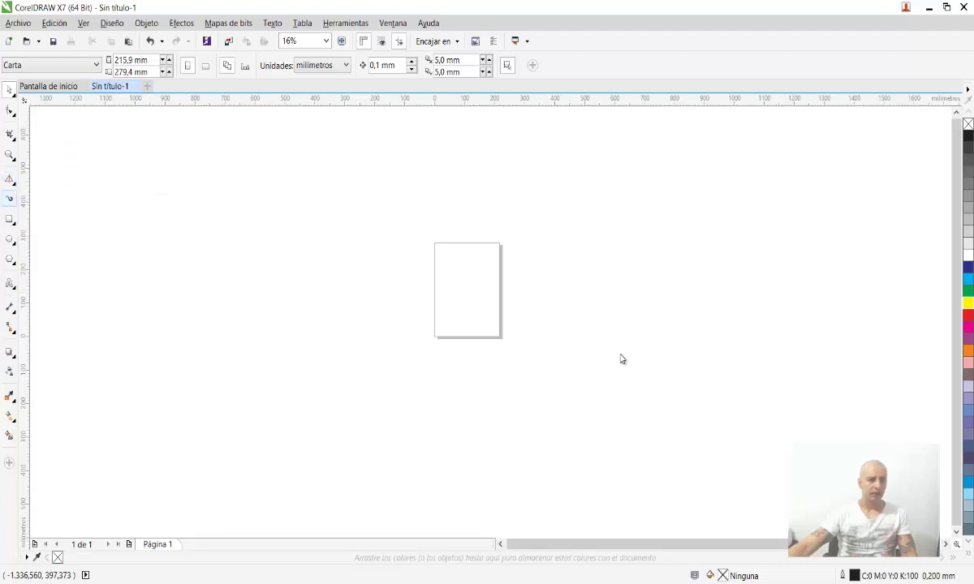
left_click(13, 223)
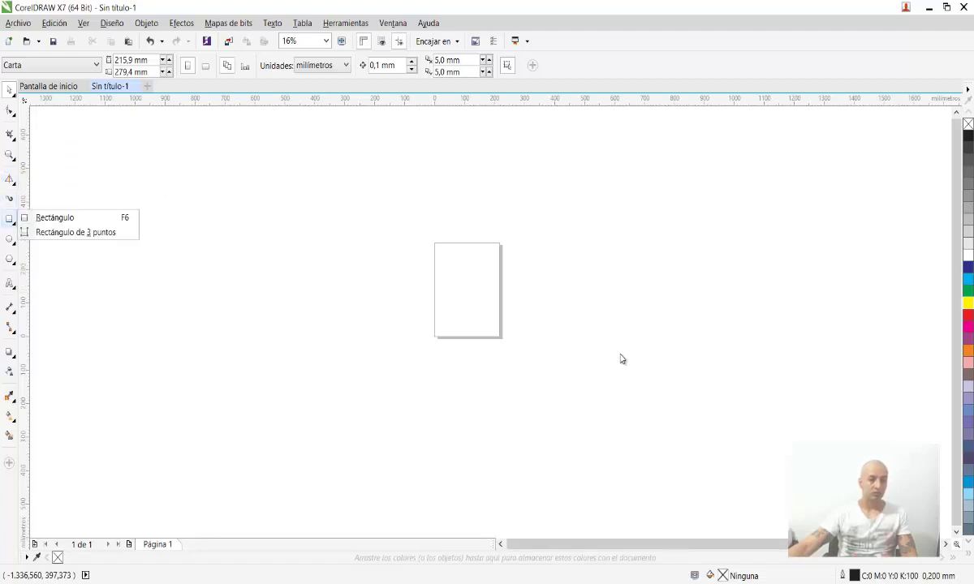
key("Escape")
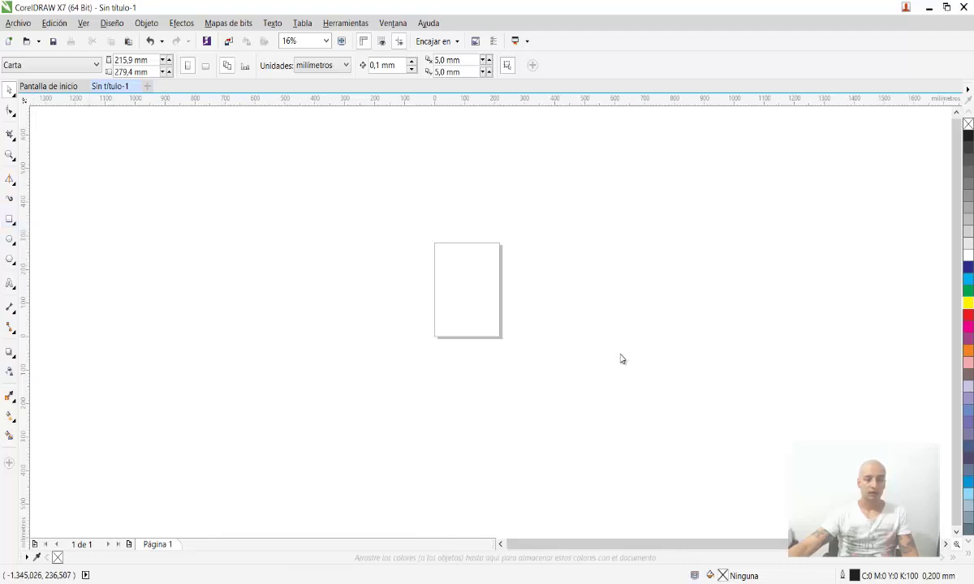
left_click(13, 242)
key("Escape")
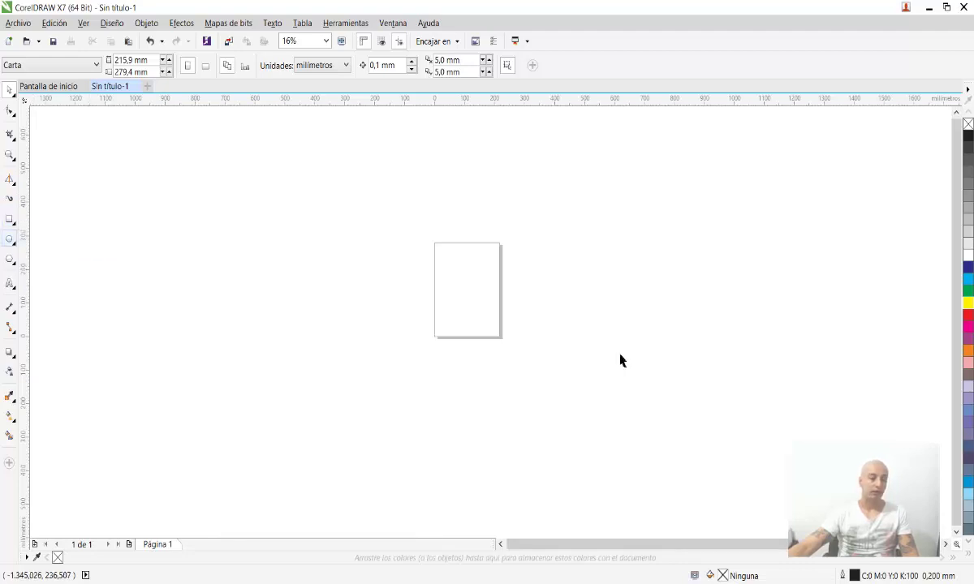
left_click(9, 258)
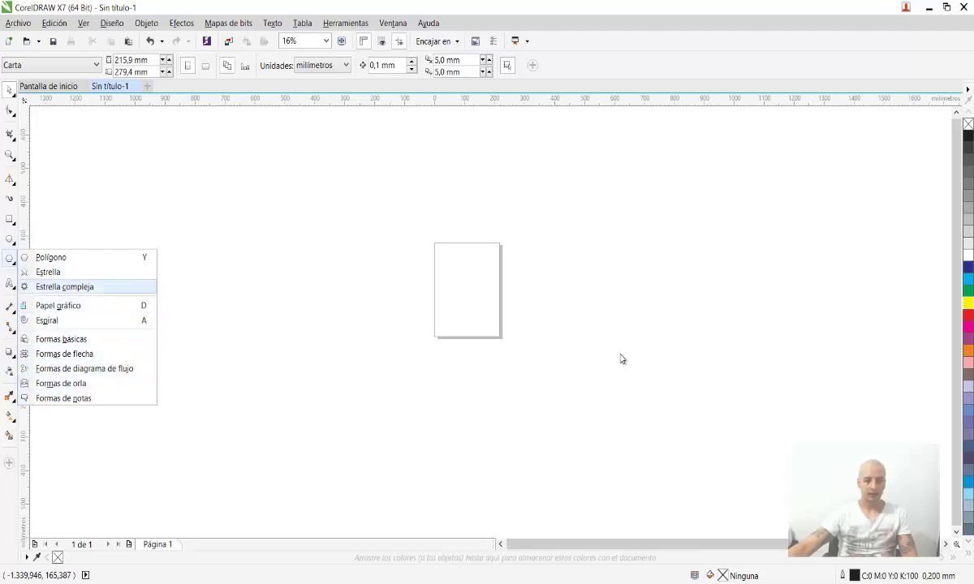
key("Escape")
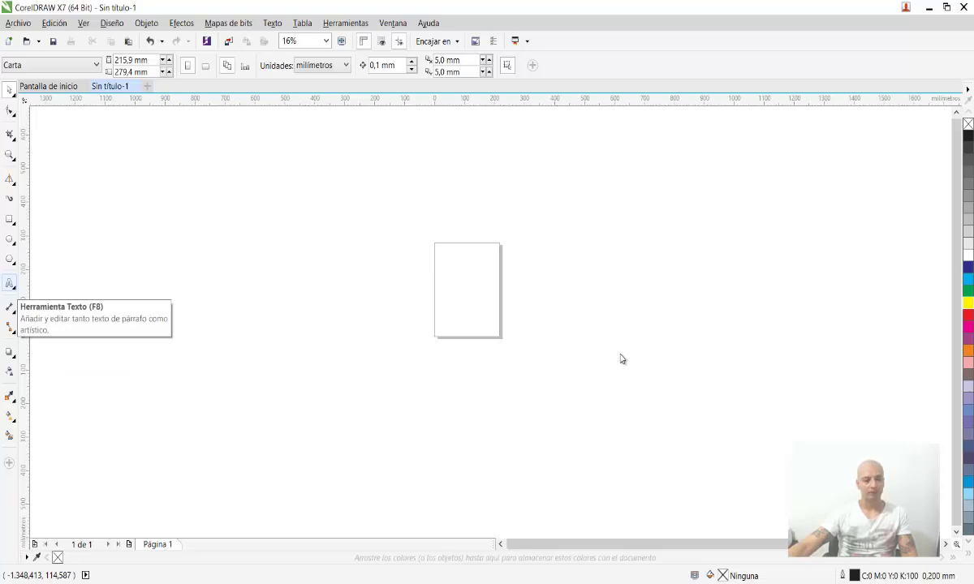
left_click(9, 284)
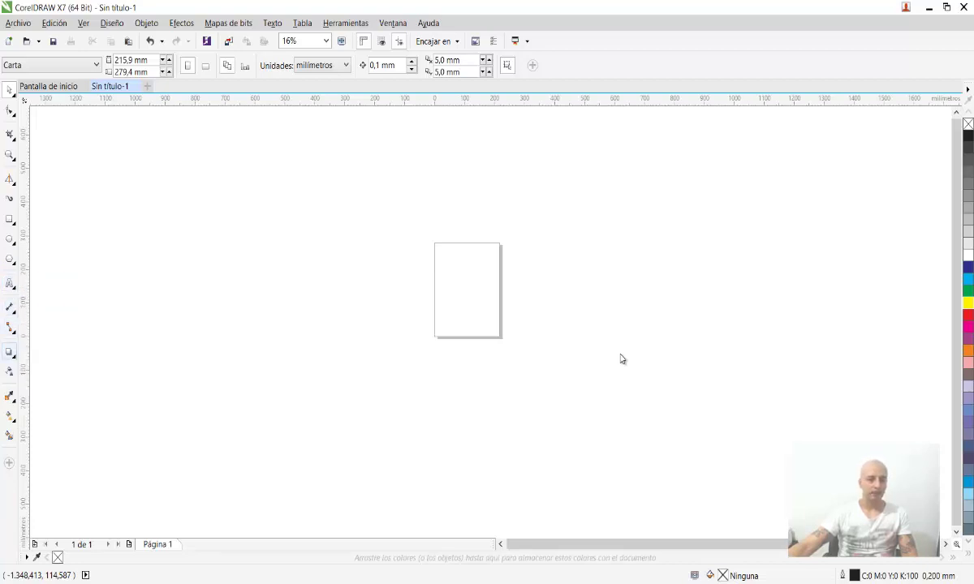
mouse_move(10, 395)
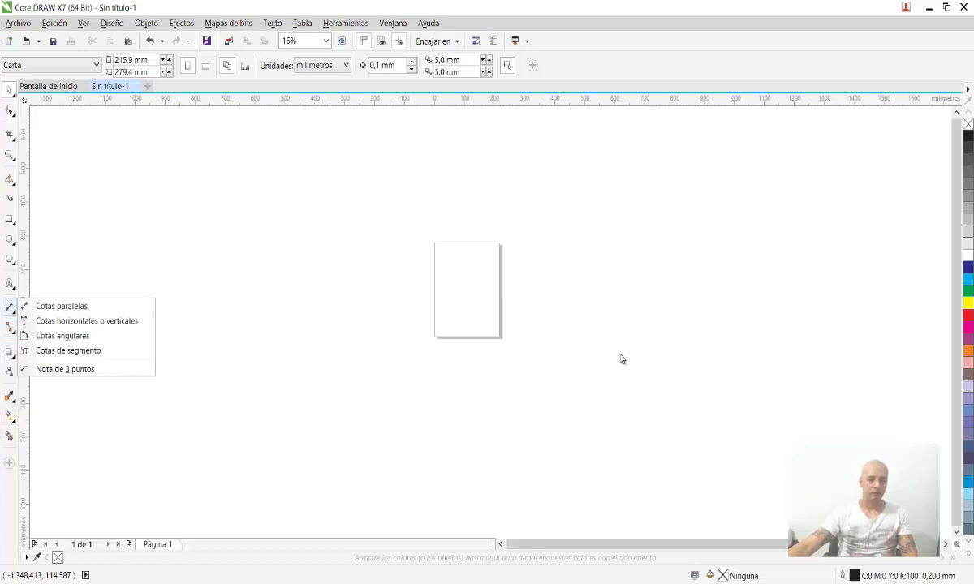
mouse_move(10, 178)
mouse_move(10, 134)
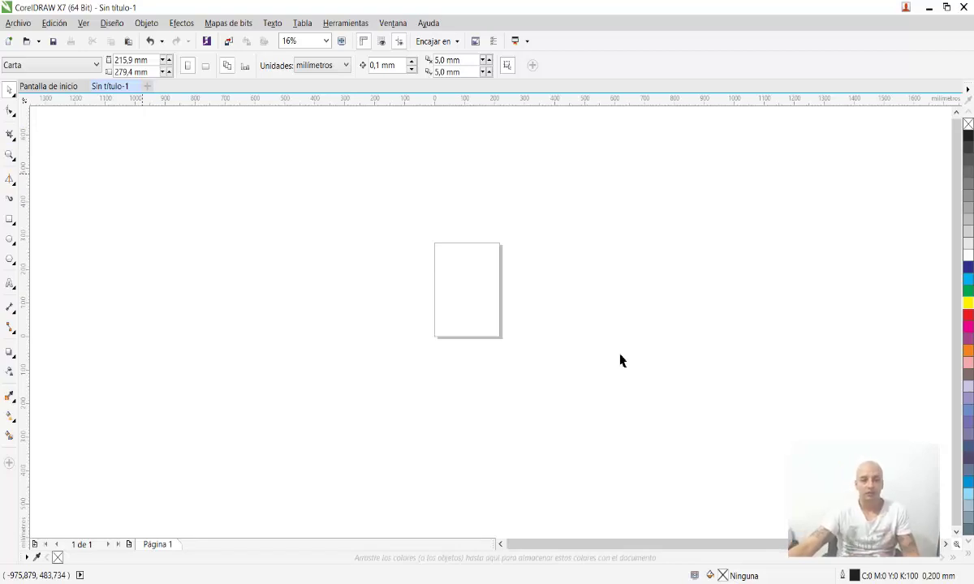
Look over the main command categories, starting and ending at Archivo
key("alt")
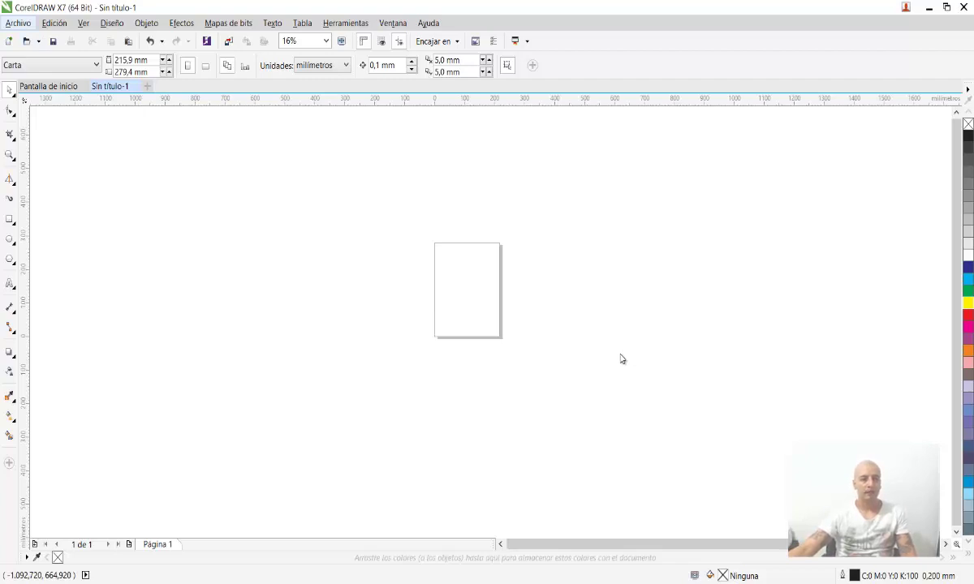
key("Right")
key("Right")
key("Right")
key("Right")
key("Right")
key("Right")
key("Right")
key("Right")
key("Right")
key("Right")
key("Right")
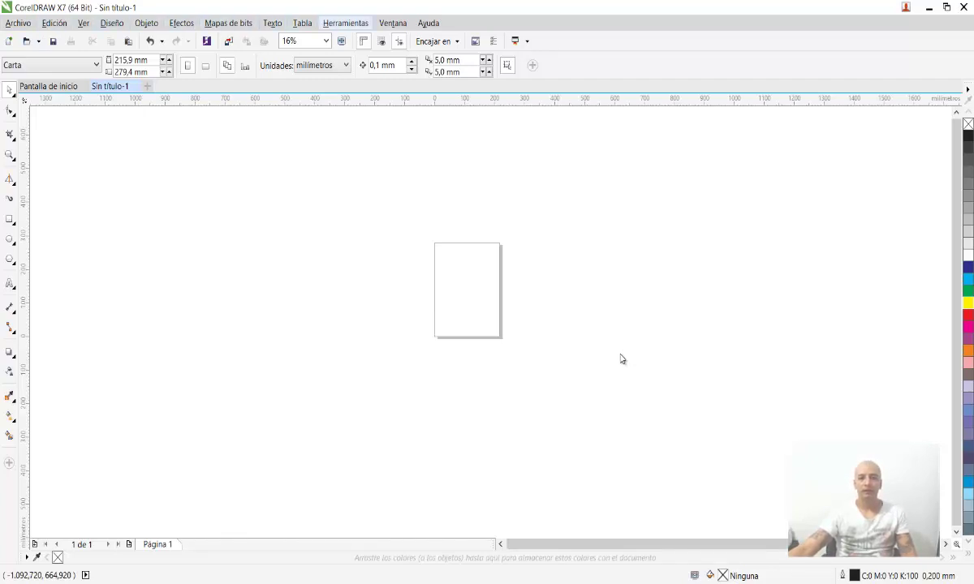
key("Left")
key("Left")
key("Left")
key("Left")
key("Left")
key("Left")
key("Left")
key("Left")
key("Left")
key("Left")
key("Left")
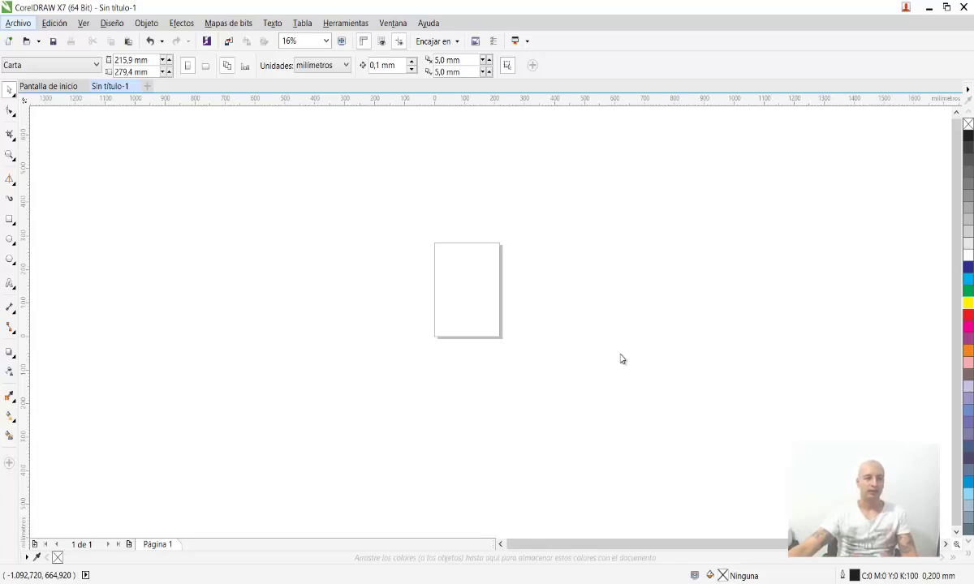
Review the Archivo commands for creating, opening, saving, importing, exporting and printing documents
key("alt+a")
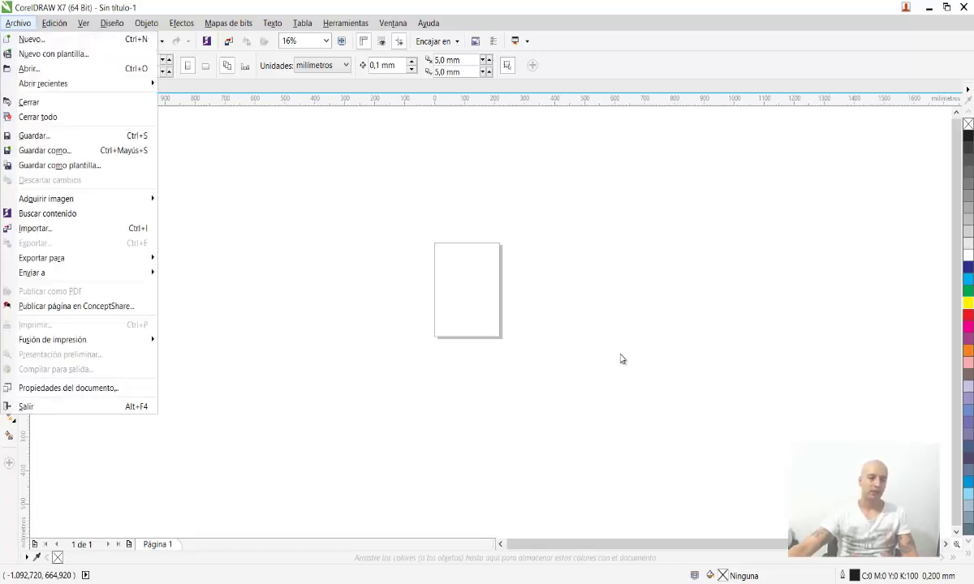
key("Down")
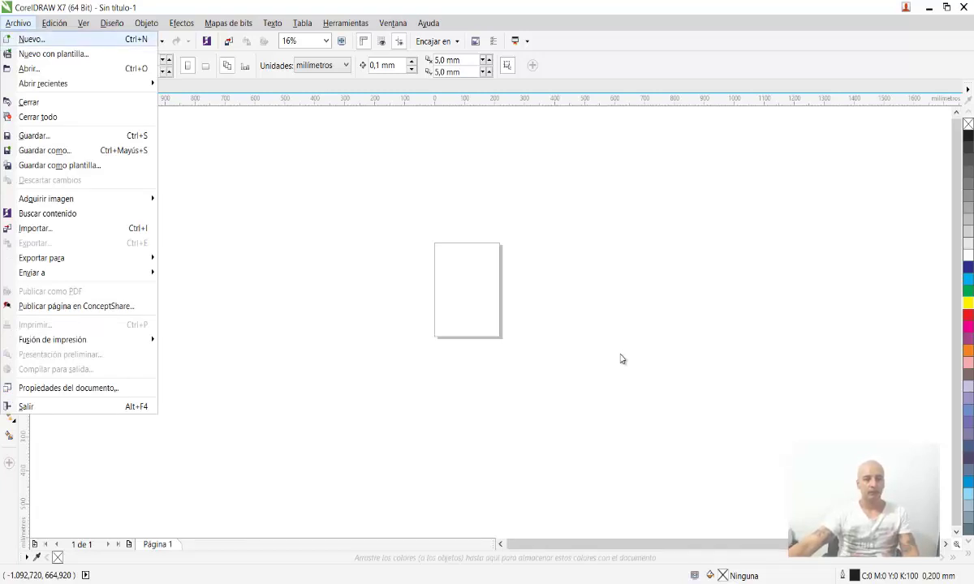
key("Down")
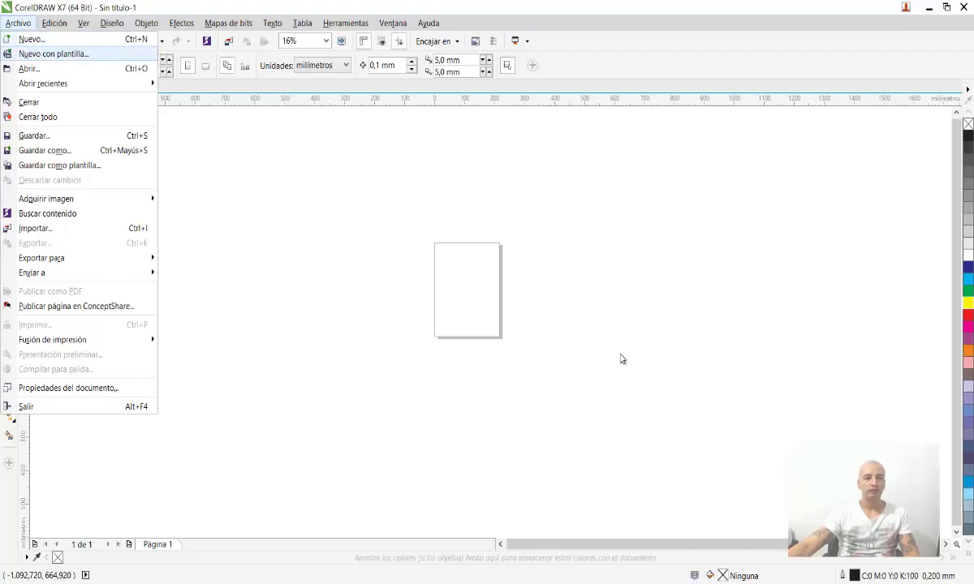
key("Down")
key("Down")
key("Down")
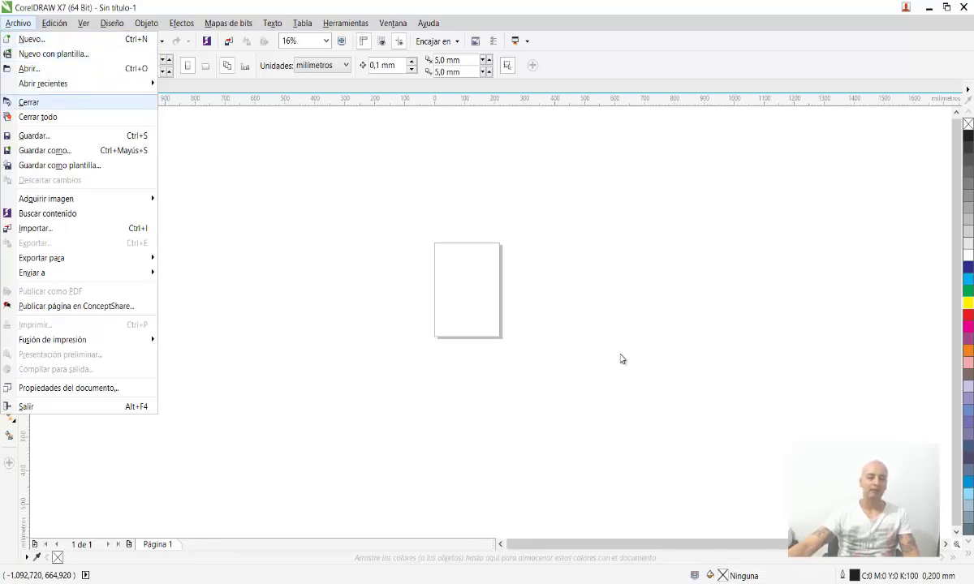
key("Down")
key("Down")
key("Down")
key("Down")
key("Down")
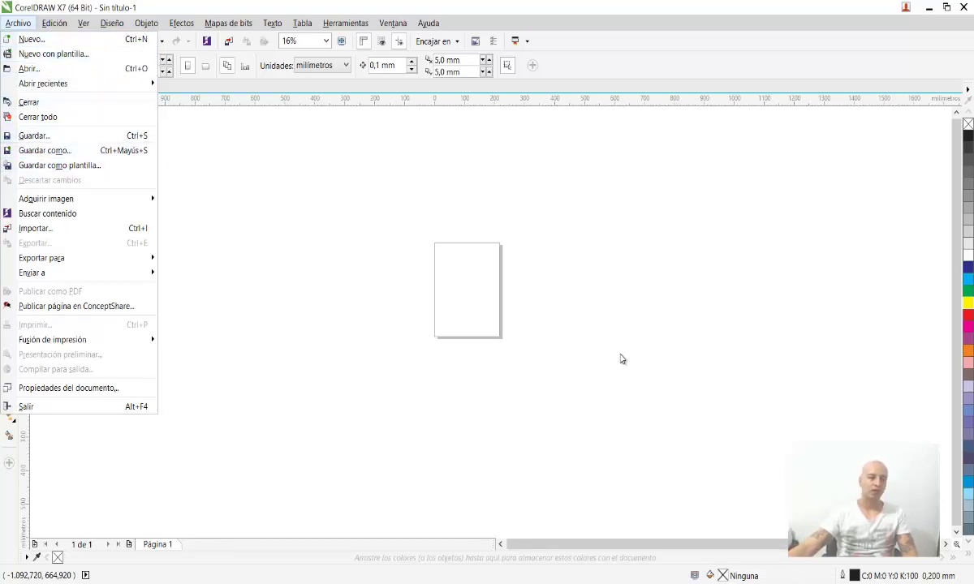
key("Down")
key("Down")
key("Down")
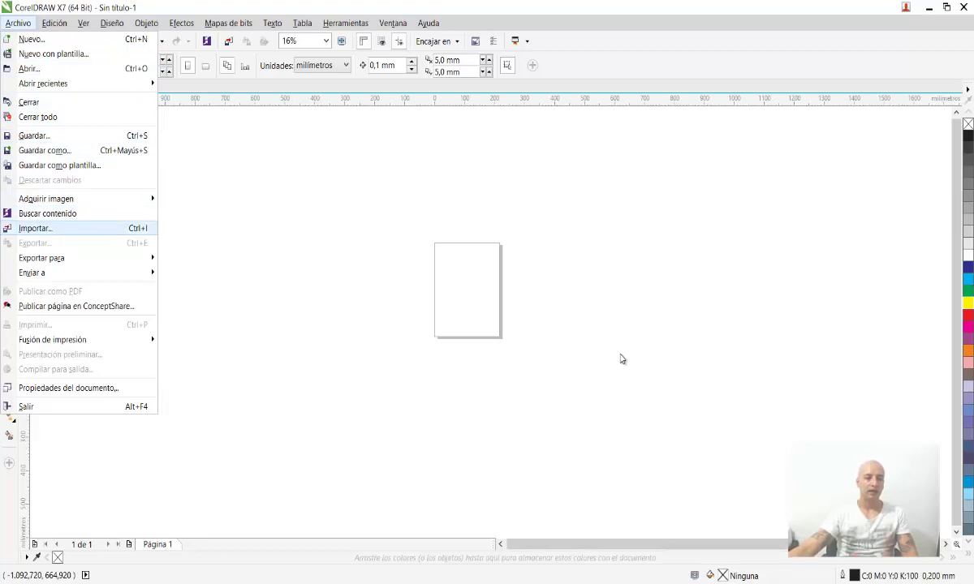
key("Down")
key("Down")
key("Down")
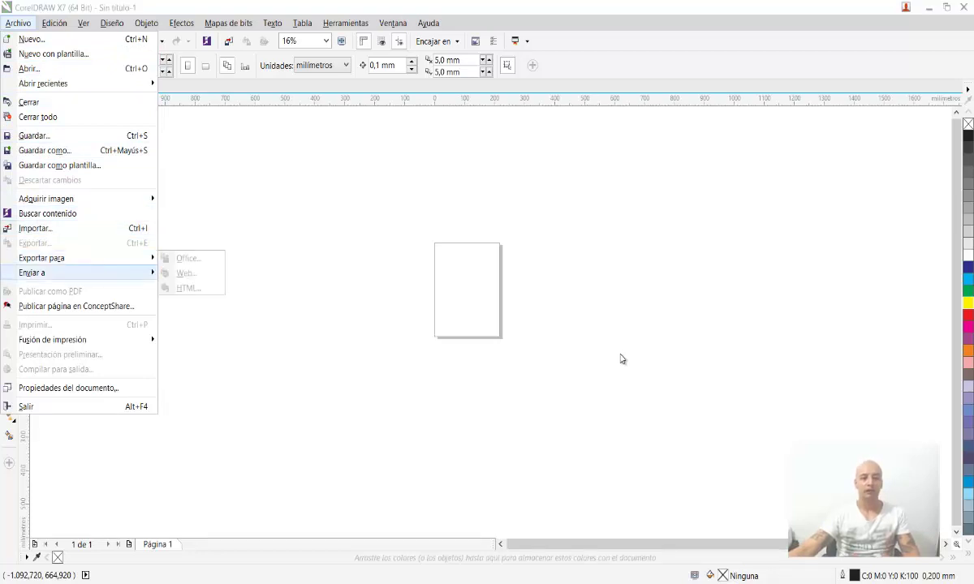
key("Down")
key("Down")
key("Down")
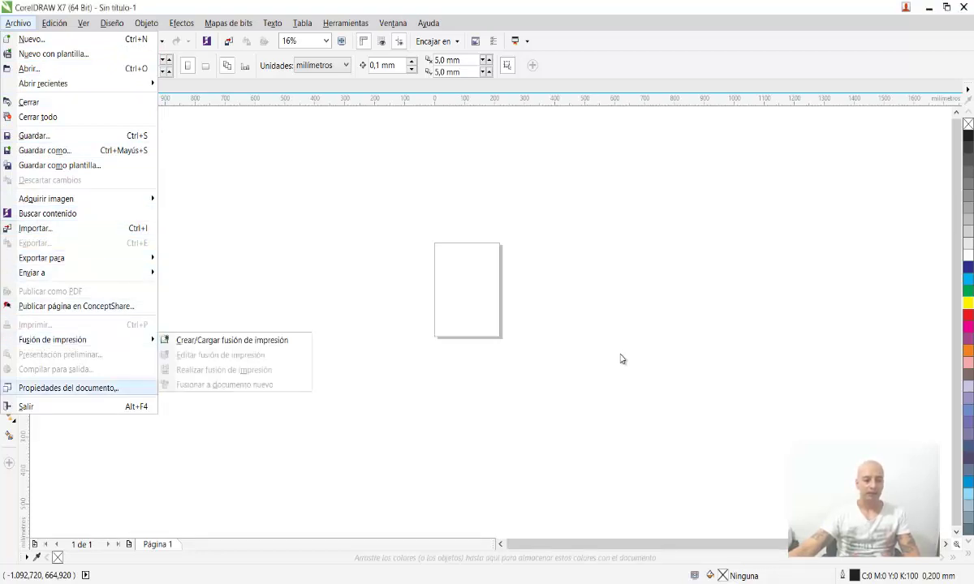
key("Up")
key("Down")
key("Down")
key("Down")
key("Down")
key("Down")
key("Down")
key("Up")
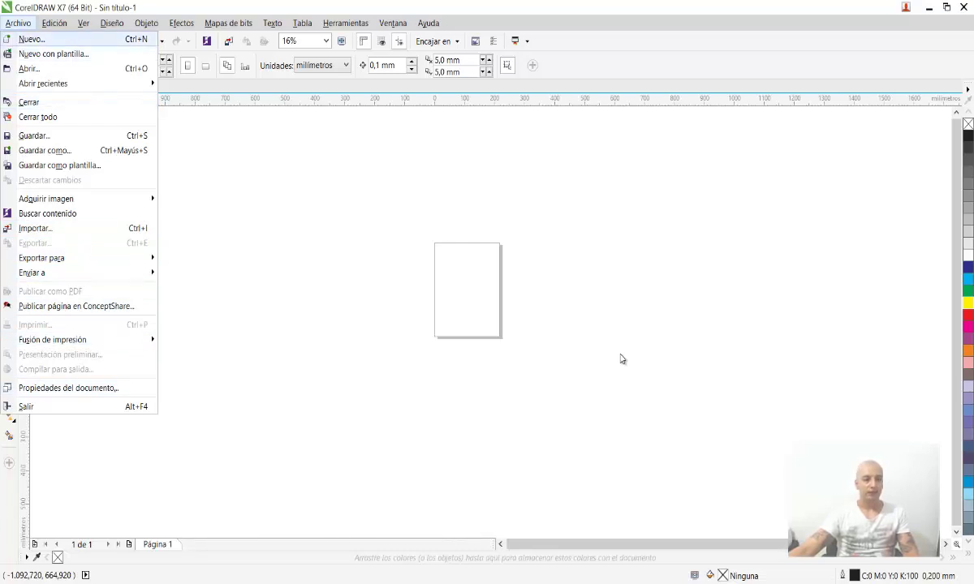
Look through the Edición, Ver, Diseño, Objeto, Efectos and Mapas de bits commands, ending at Texto
key("Right")
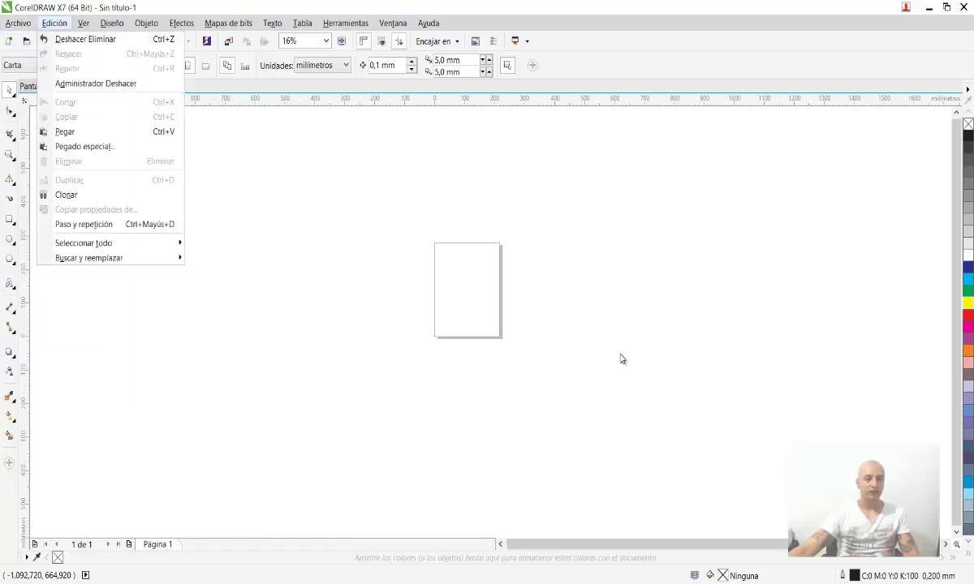
key("Right")
key("Right")
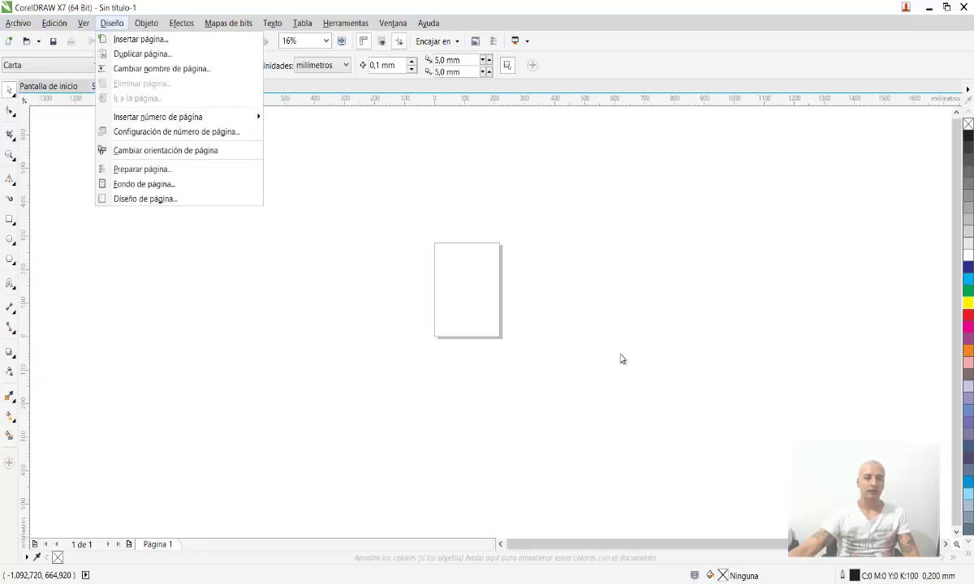
key("Right")
key("Right")
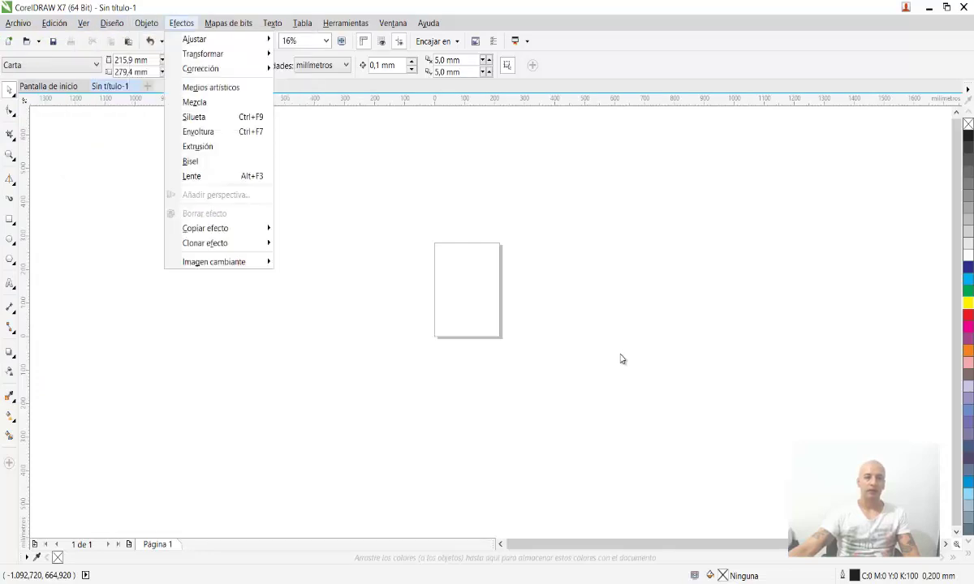
key("Right")
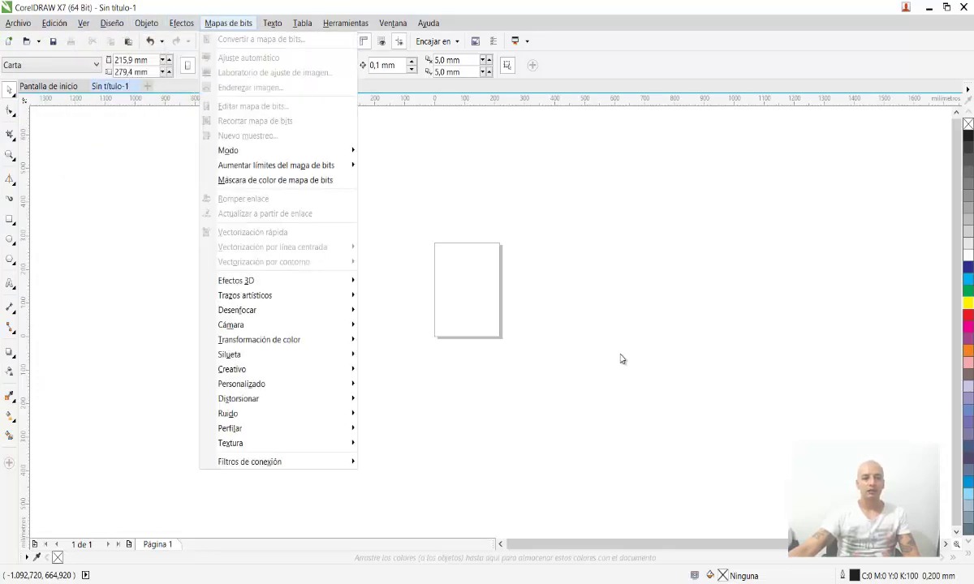
key("Right")
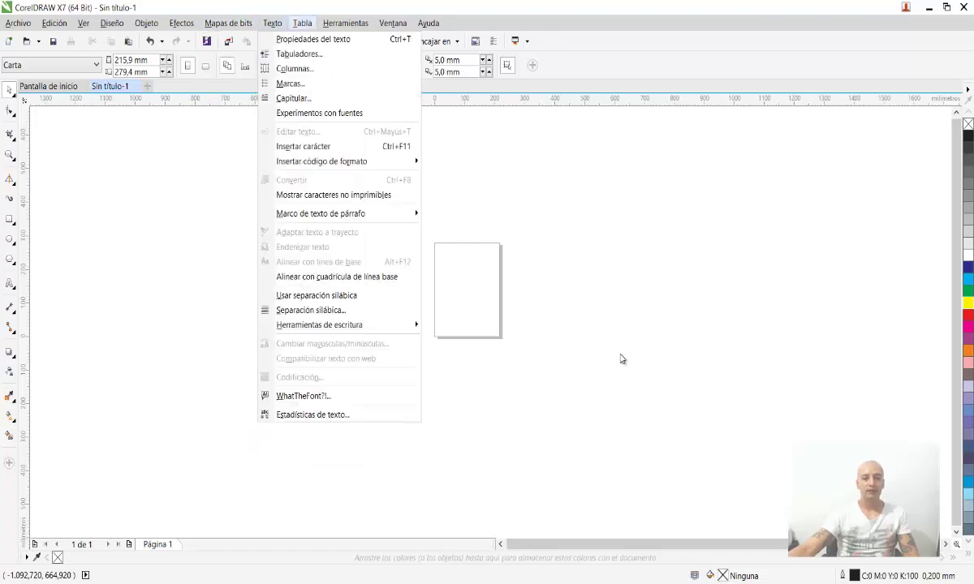
Review the Texto commands for paragraph text frames and writing tools, along with the text tool's variants
key("Right")
key("Right")
key("Left")
key("Left")
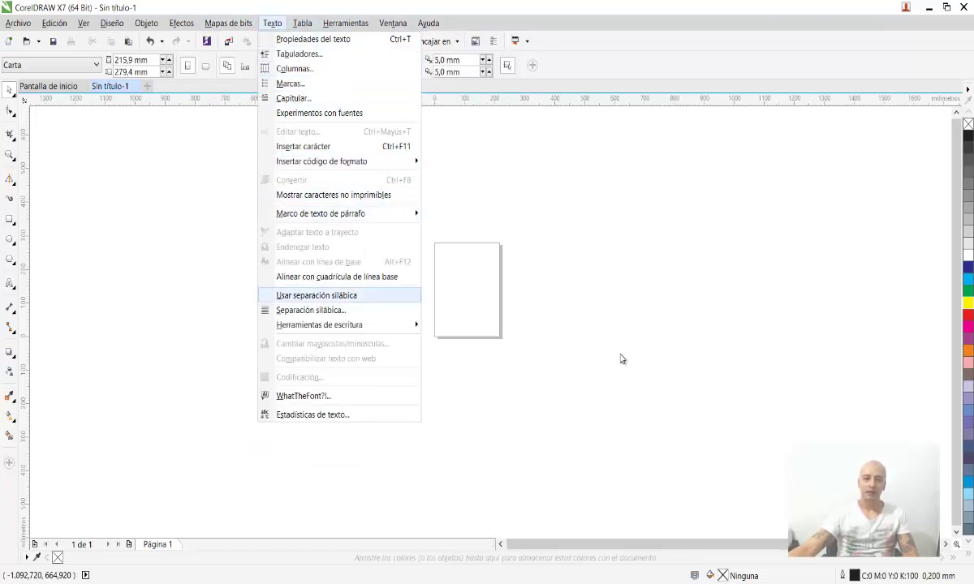
mouse_move(337, 213)
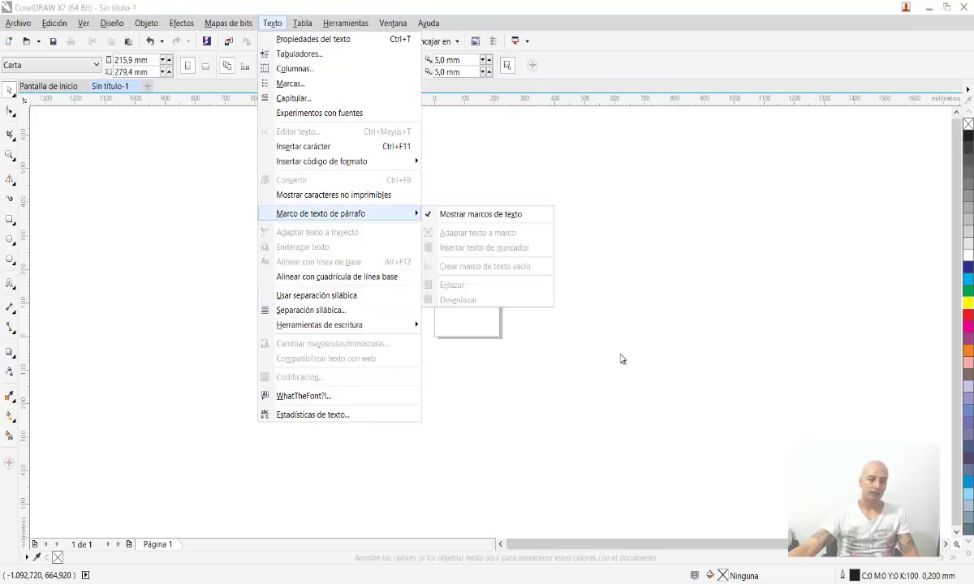
left_click(620, 355)
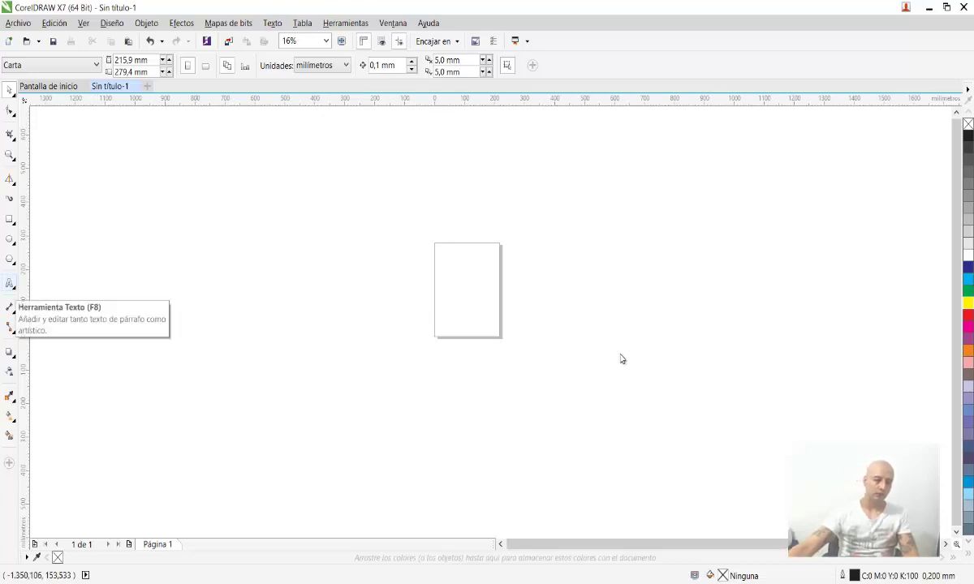
left_click(12, 285)
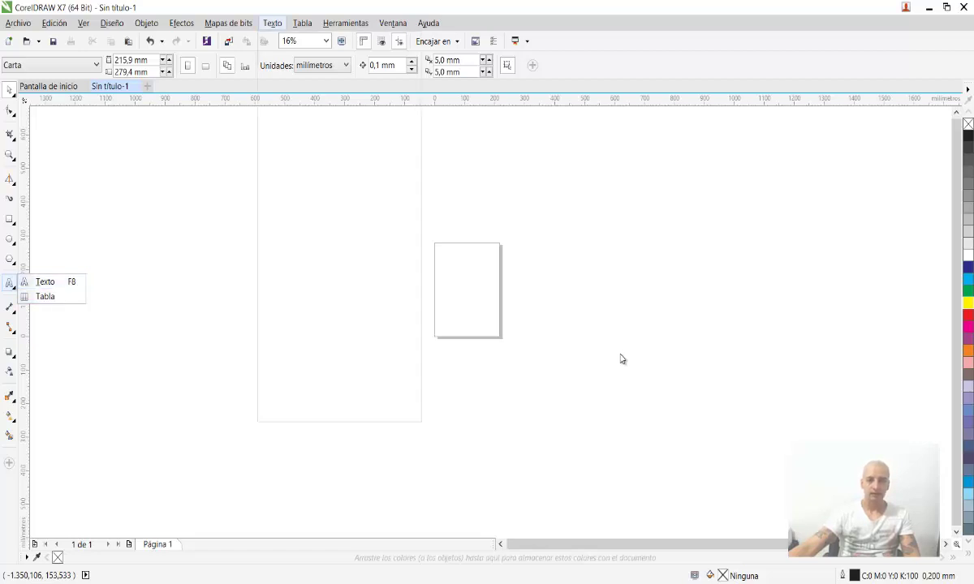
left_click(271, 23)
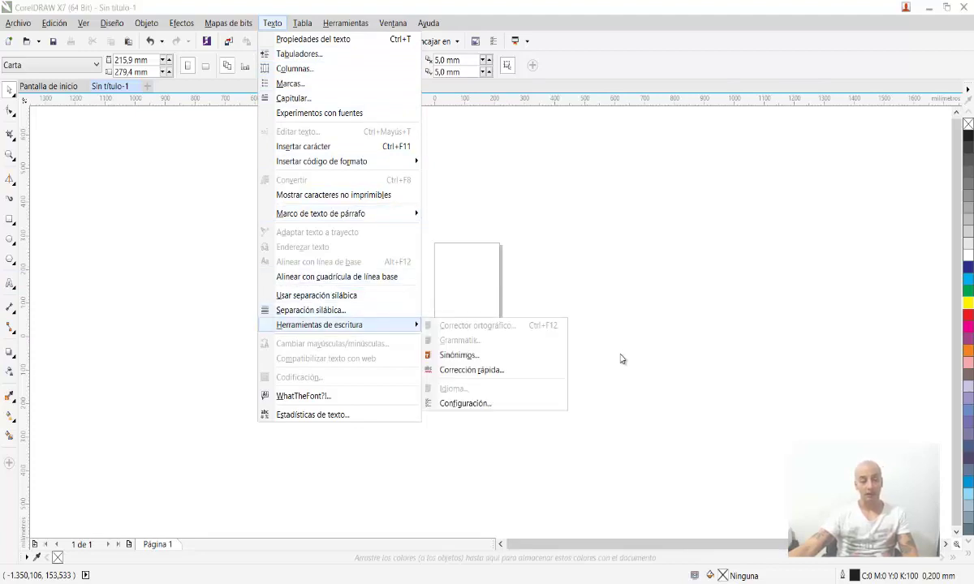
left_click(620, 355)
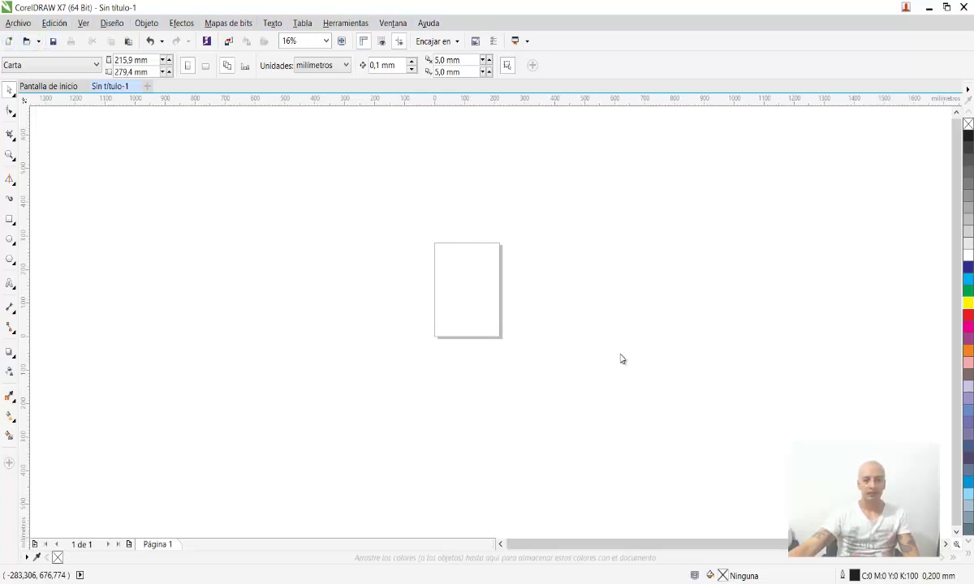
Examine the Archivo commands once more and close the list
key("F5")
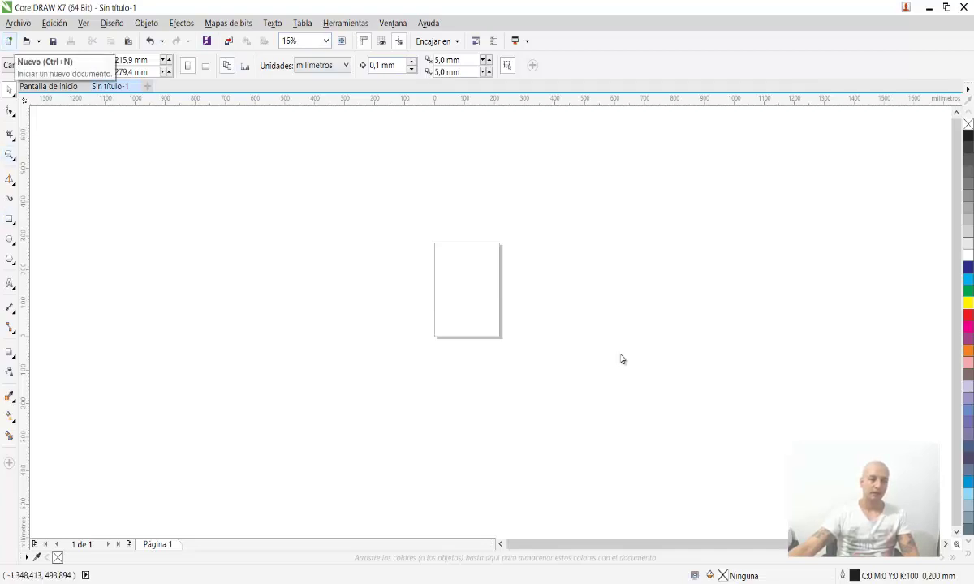
key("alt")
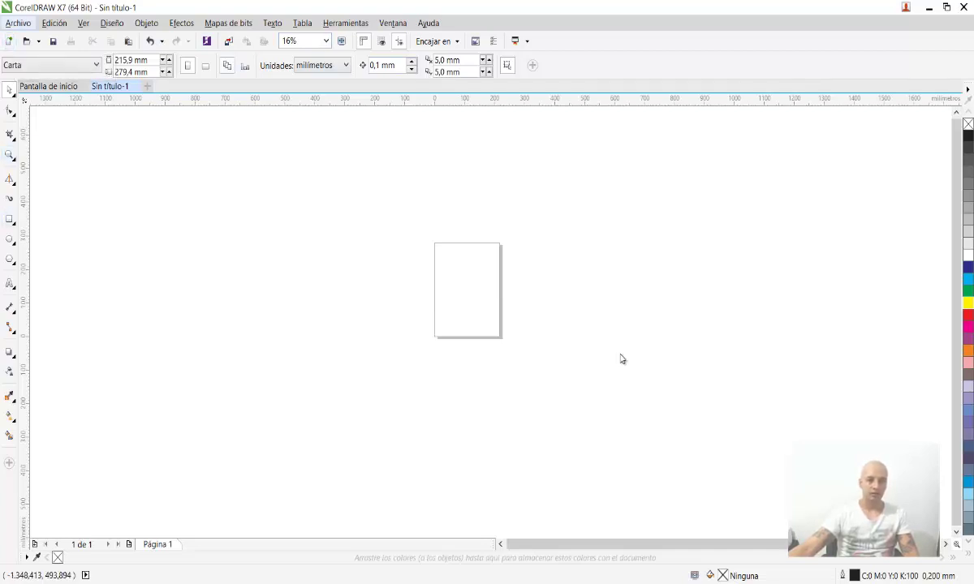
key("alt+a")
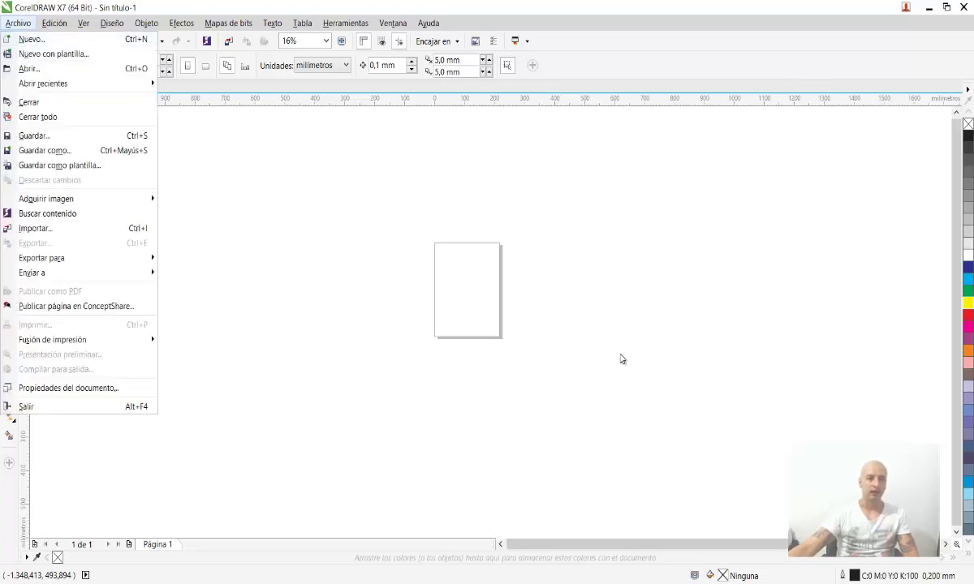
key("Escape")
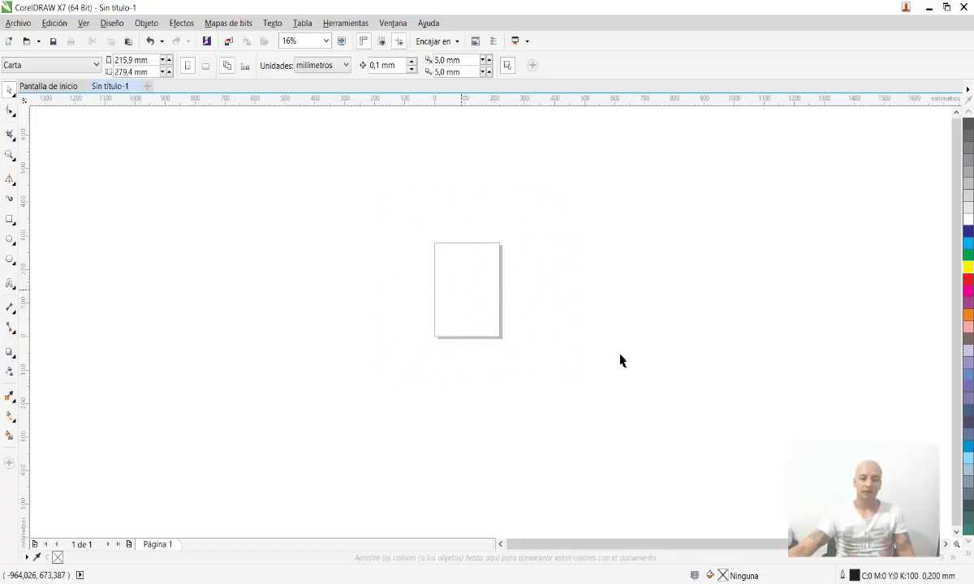
Try the A4 and Carta page sizes on the document
left_click(96, 64)
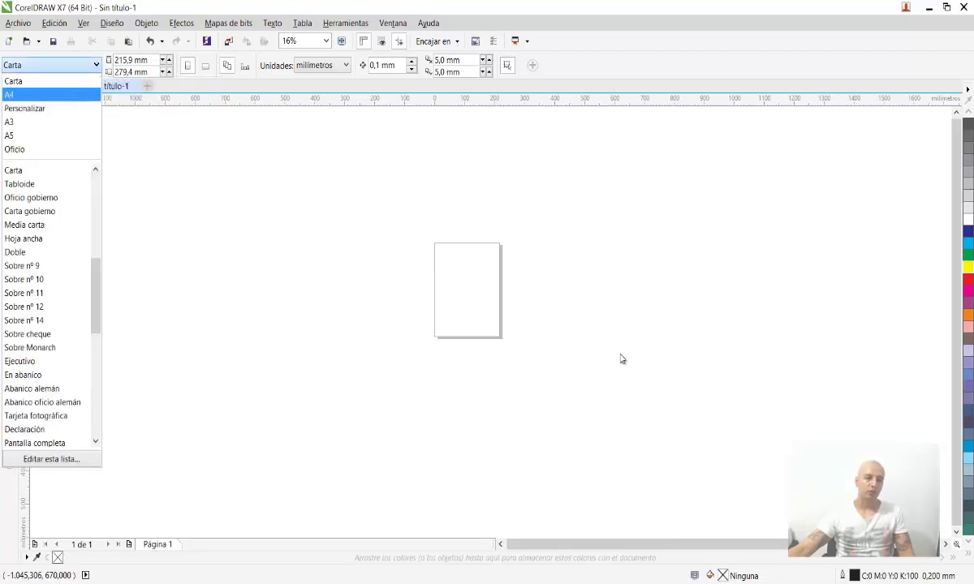
key("Return")
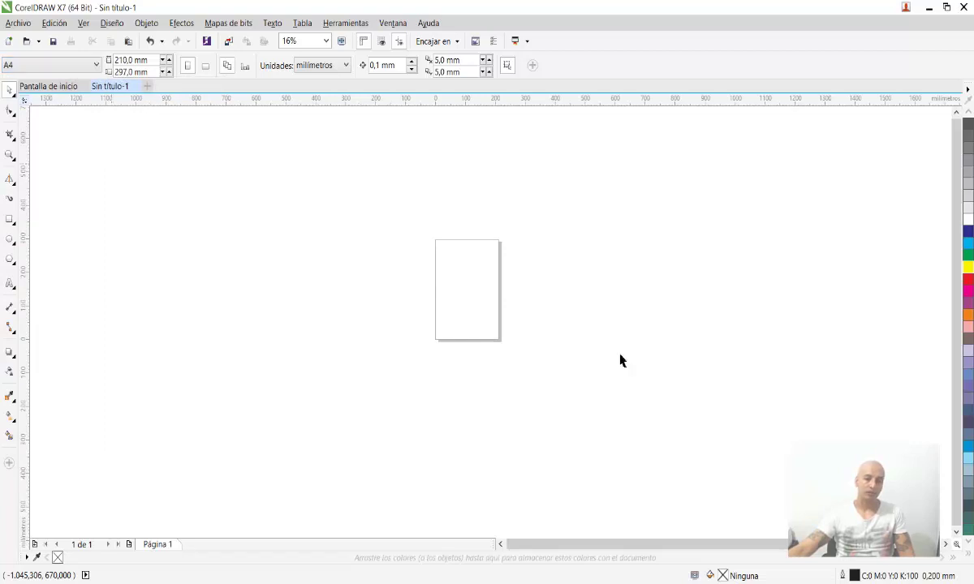
key("alt+Down")
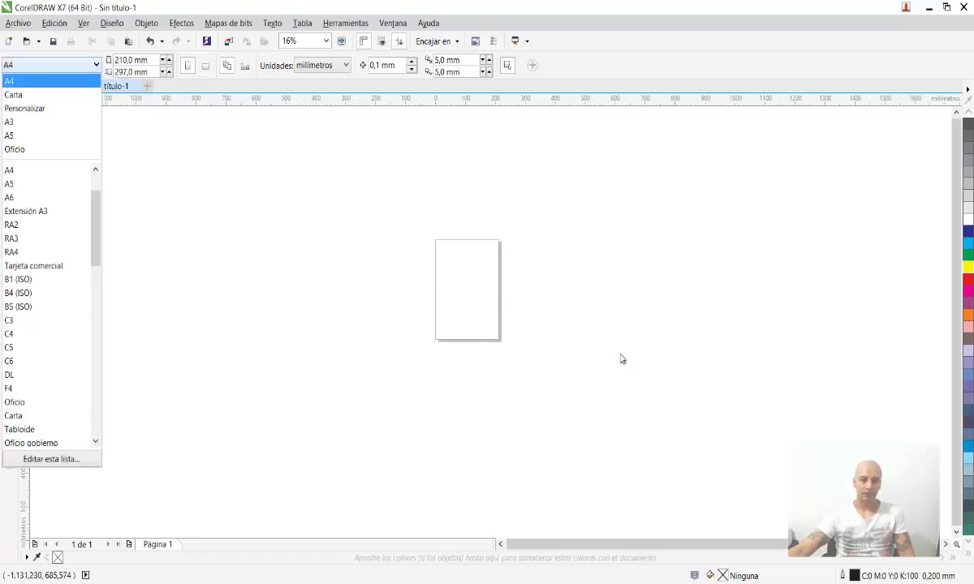
key("Down")
key("Return")
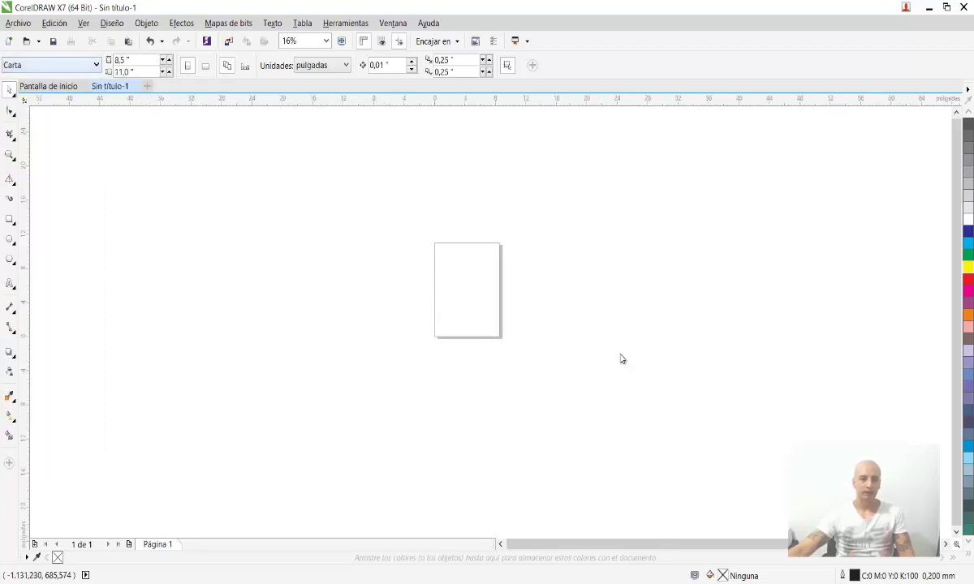
Set the document's page size to A4
key("alt+Down")
key("Up")
key("Return")
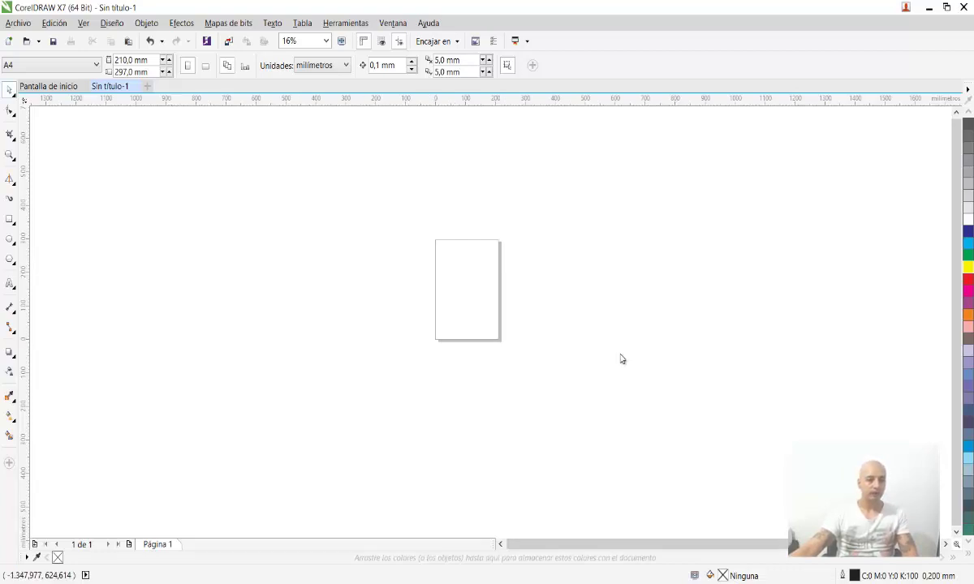
Look at the property settings of the Rectangle and Text tools, finishing with the Selection tool
key("z")
key("F7")
key("F6")
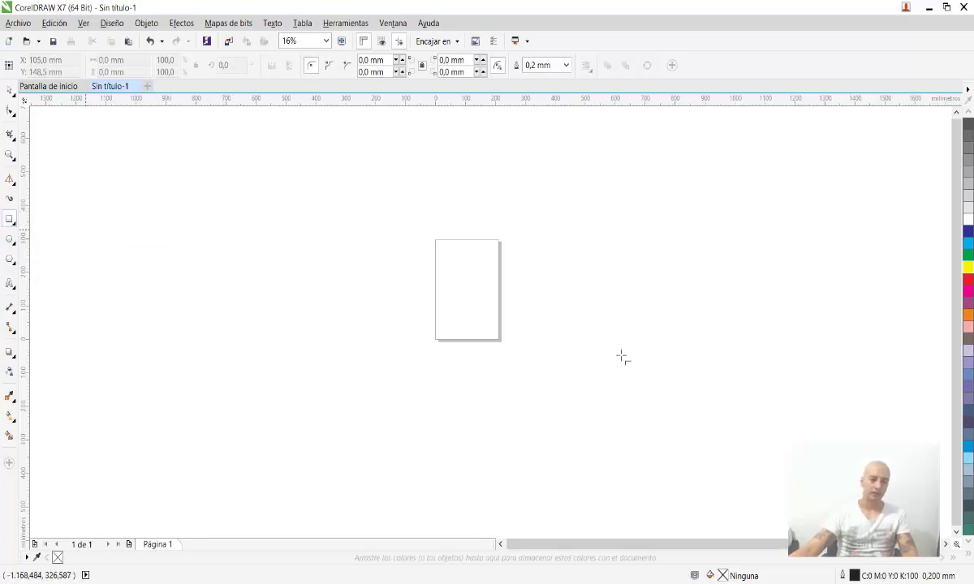
key("F8")
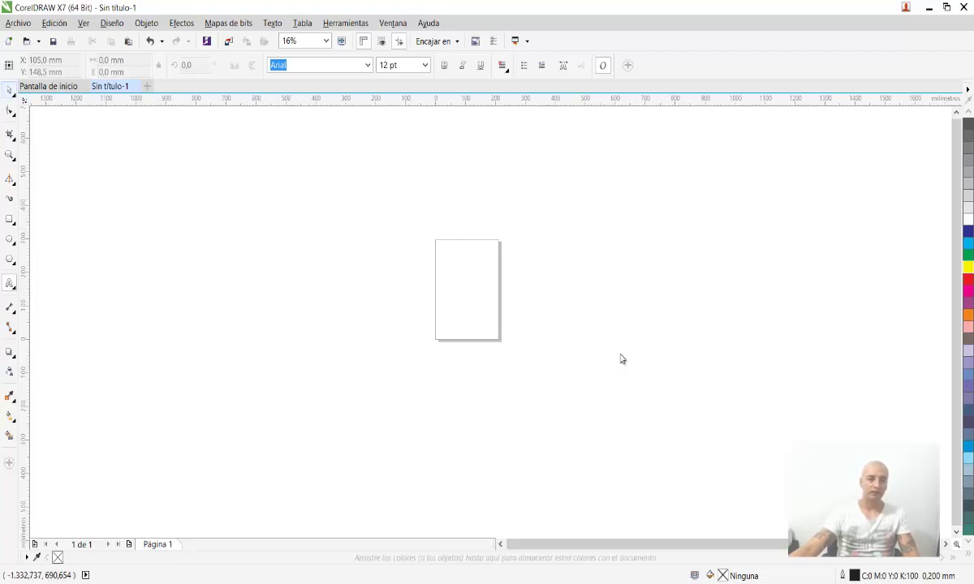
left_click(10, 90)
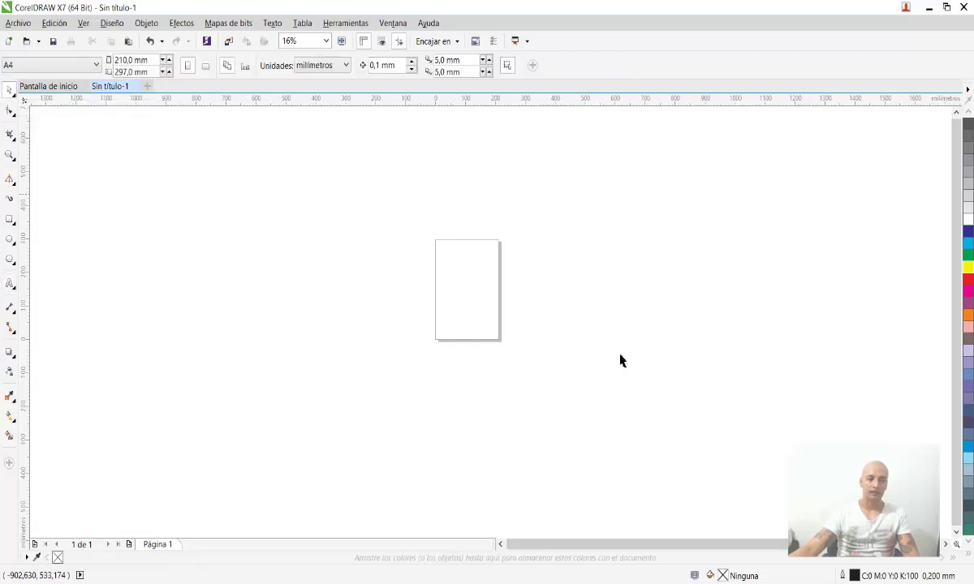
key("F7")
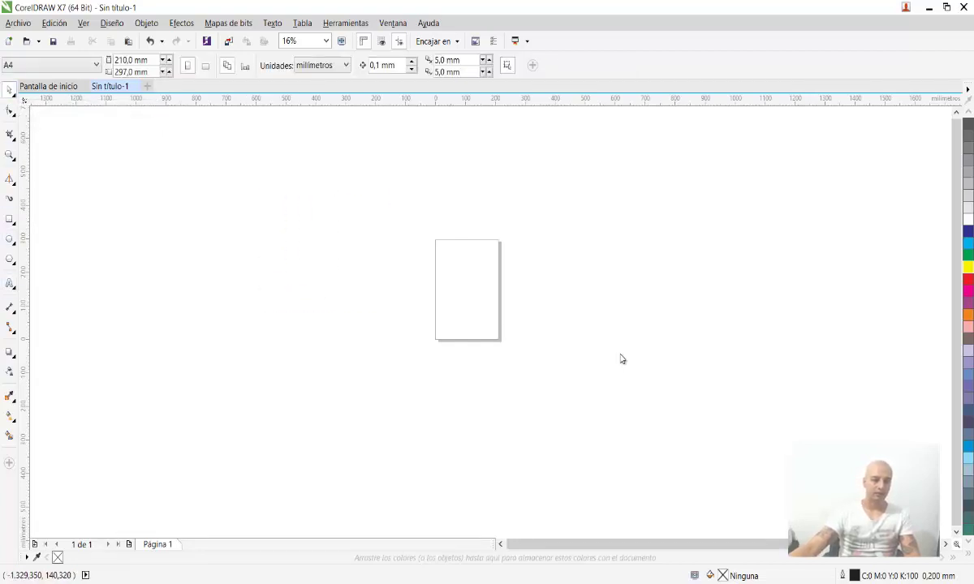
Draw four rectangles around the page, the first about 428 × 357 mm and the last, below the page, about 428 × 195 mm
left_click(9, 219)
mouse_move(164, 202)
left_mouse_down()
mouse_move(211, 285)
mouse_move(293, 321)
left_mouse_up()
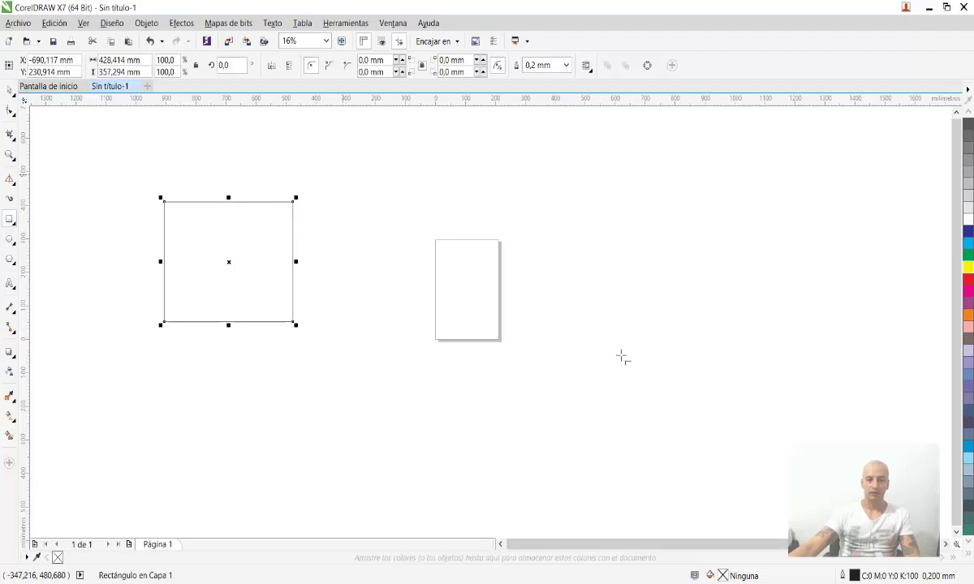
mouse_move(329, 170)
left_mouse_down()
mouse_move(339, 209)
mouse_move(388, 225)
left_mouse_up()
left_click_drag(328, 257, 375, 332)
mouse_move(382, 372)
left_mouse_down()
mouse_move(470, 435)
mouse_move(511, 436)
left_mouse_up()
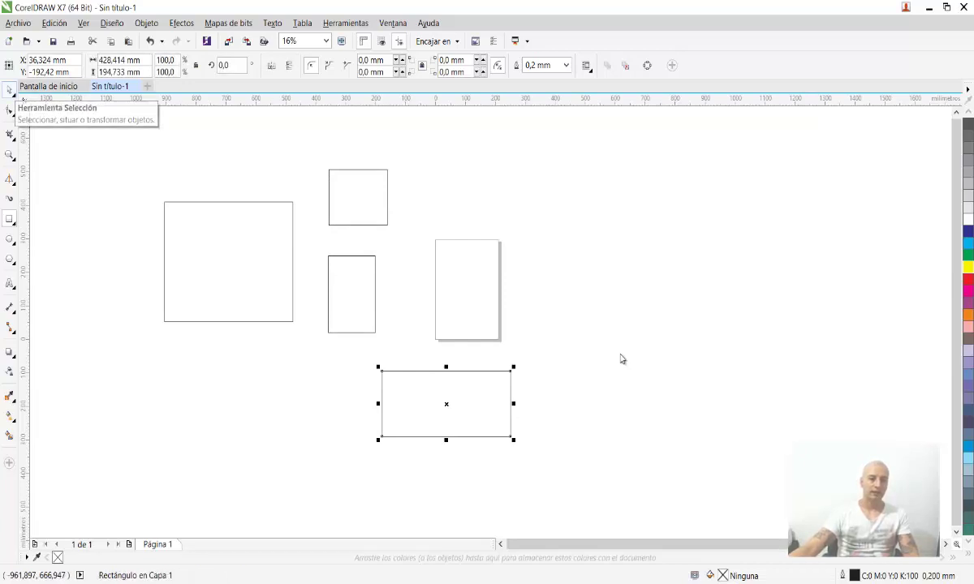
Move the largest rectangle to the right of the page, the two small ones farther left or down, and the wide one onto the page
left_click(9, 89)
mouse_move(233, 232)
left_mouse_down()
mouse_move(567, 219)
mouse_move(681, 237)
left_mouse_up()
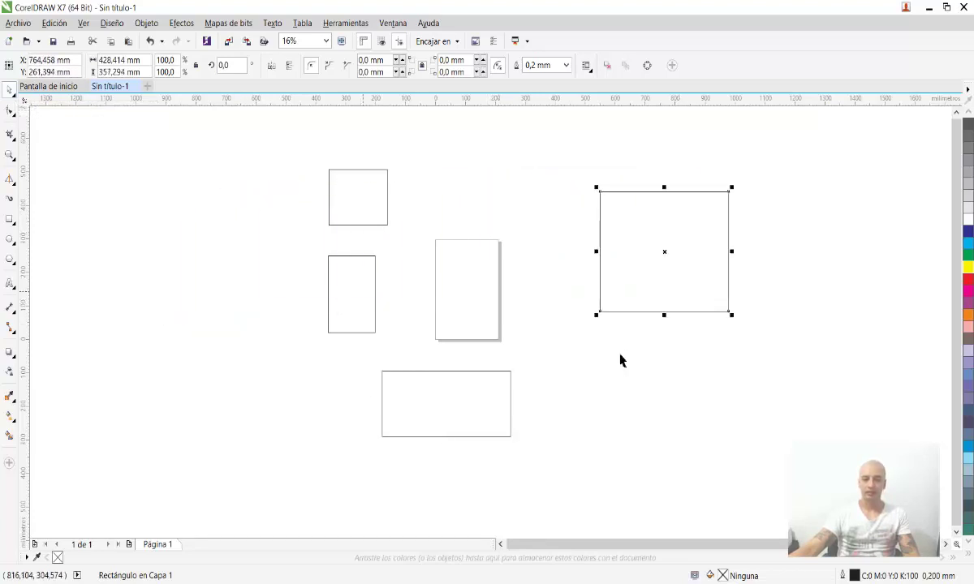
left_click_drag(355, 291, 281, 238)
left_click_drag(359, 209, 339, 302)
left_click_drag(417, 397, 411, 290)
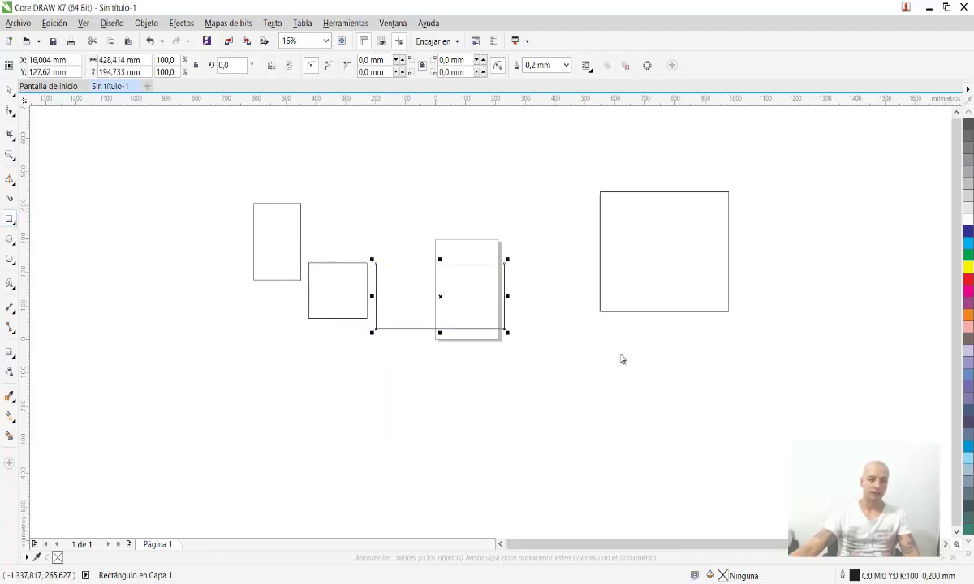
Draw an ellipse about 303 × 344 mm and two pentagons, the wider one about 499 × 210 mm
left_click_drag(145, 215, 243, 338)
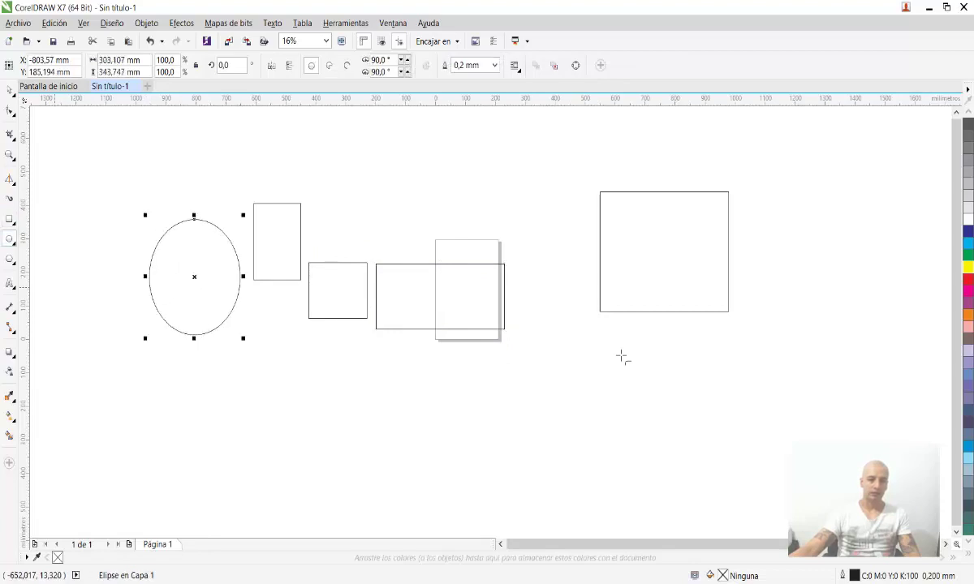
left_click(9, 258)
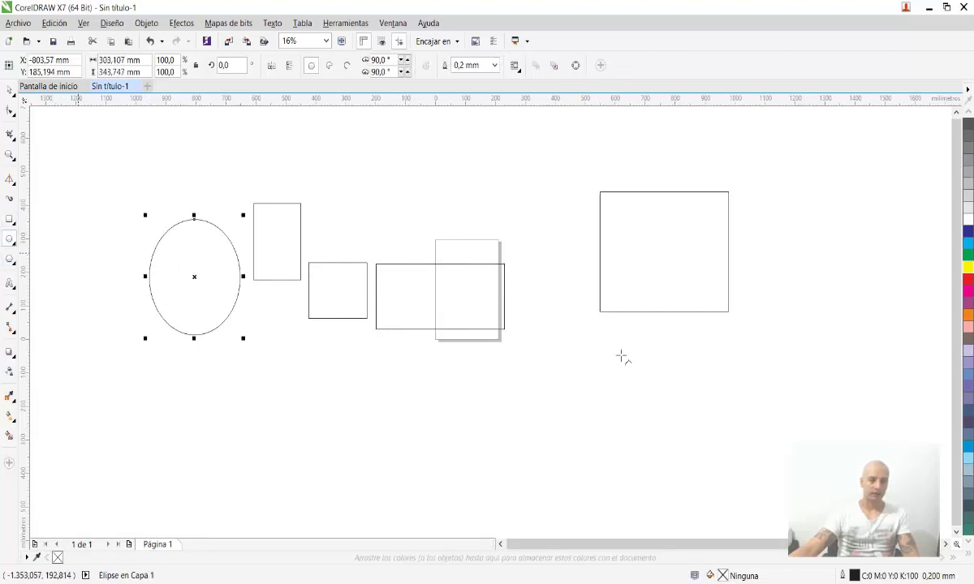
key("y")
mouse_move(80, 253)
left_mouse_down()
mouse_move(126, 353)
mouse_move(164, 386)
left_mouse_up()
mouse_move(243, 369)
left_mouse_down()
mouse_move(276, 413)
mouse_move(401, 448)
left_mouse_up()
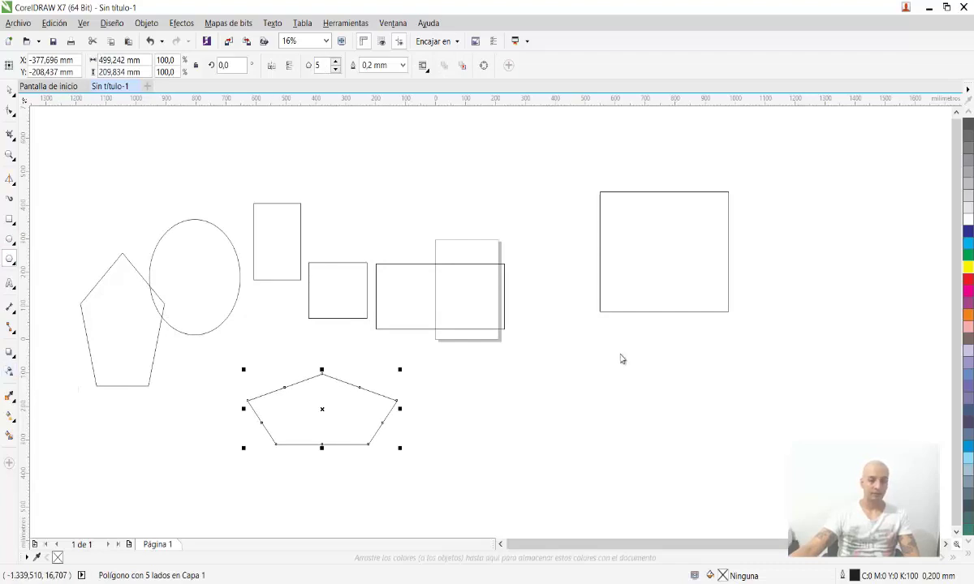
Try a red fill on the large rectangle to the right of the page, and undo it
key("space")
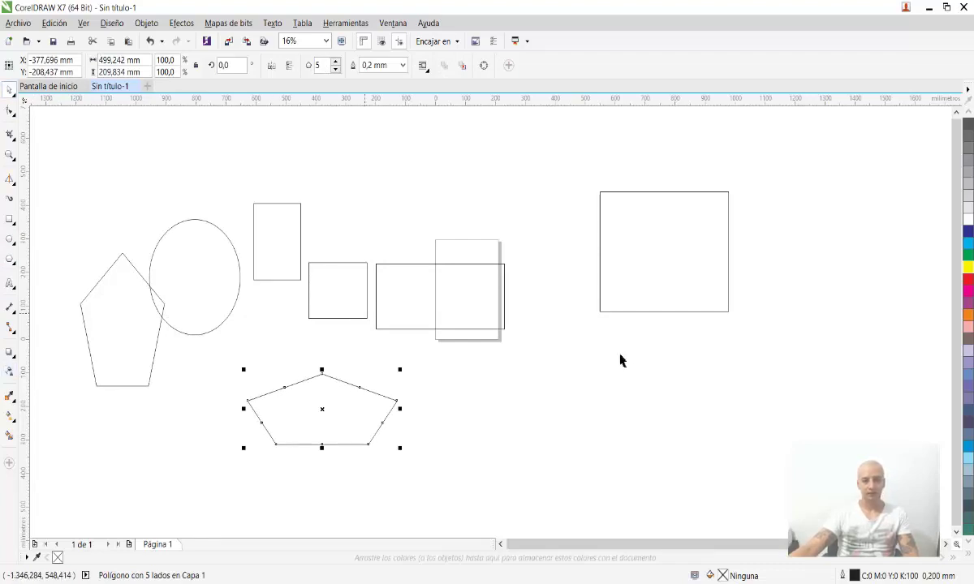
key("Tab")
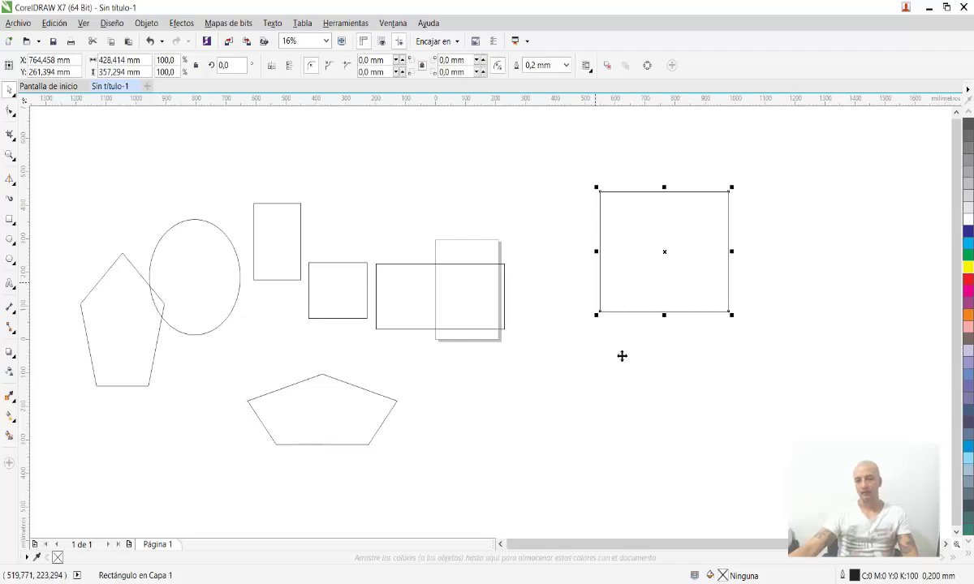
left_click(967, 279)
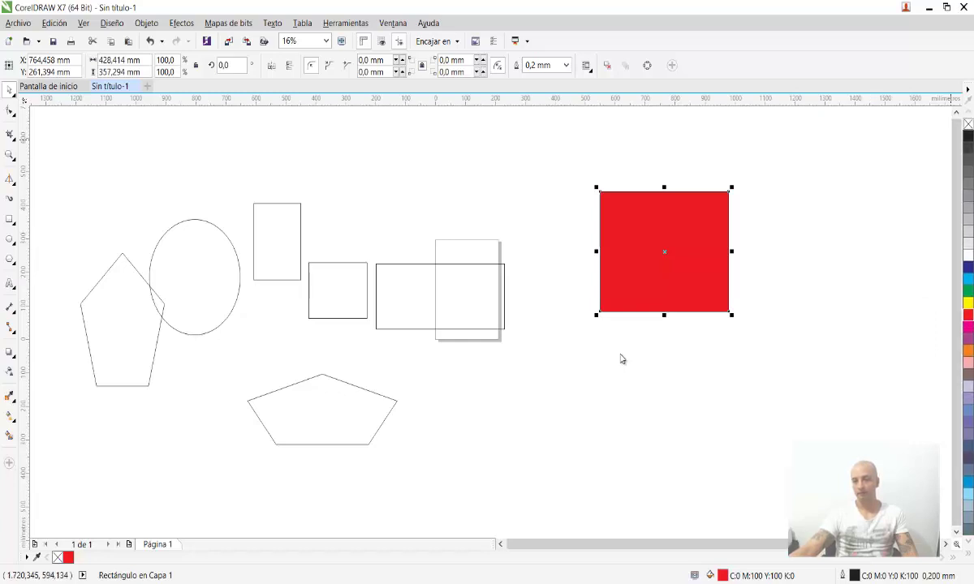
key("ctrl+z")
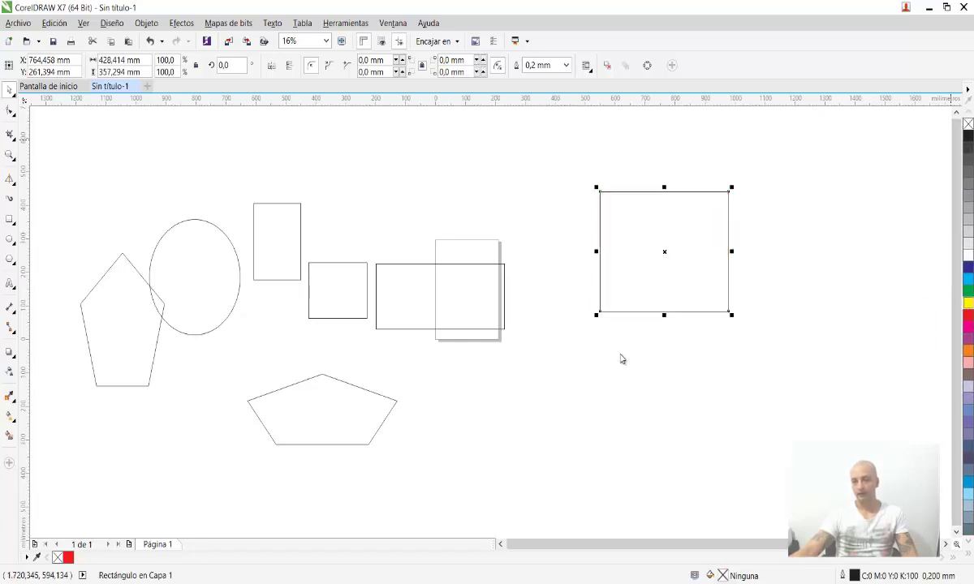
Try a red outline on the large rectangle, and replace it with no outline and a black fill
right_click(968, 314)
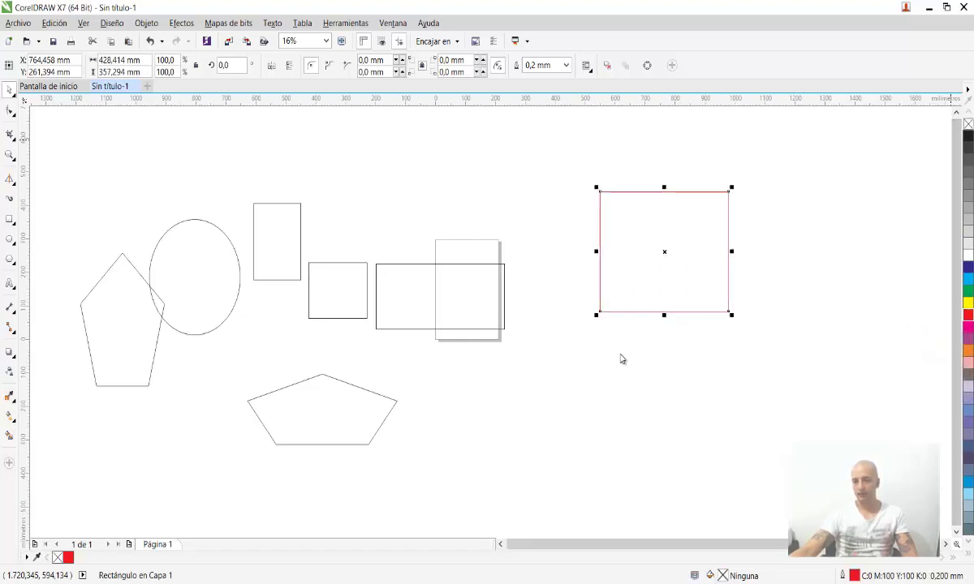
right_click(968, 123)
left_click(968, 136)
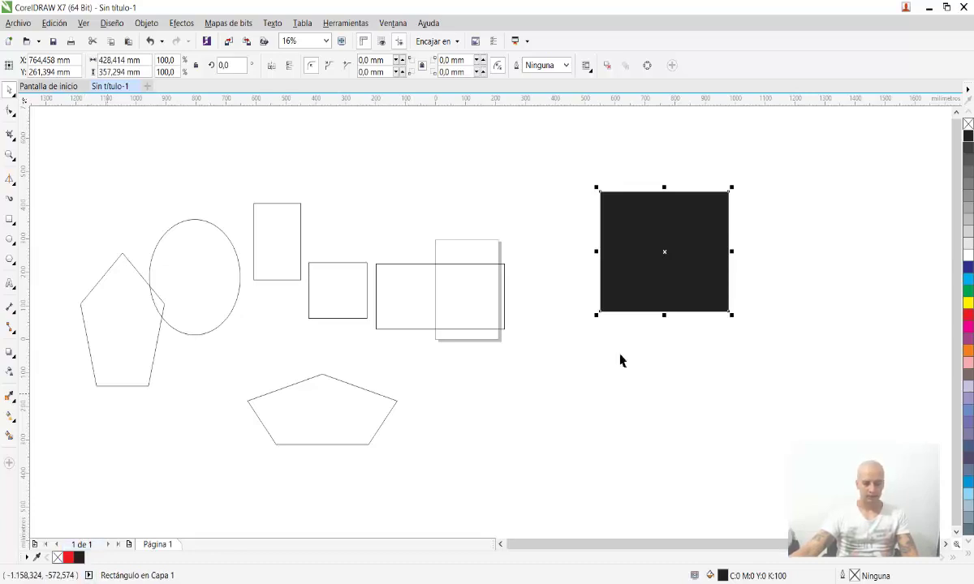
Move the ellipse partly behind the black rectangle, and reposition it just beside that rectangle's left edge
key("Tab")
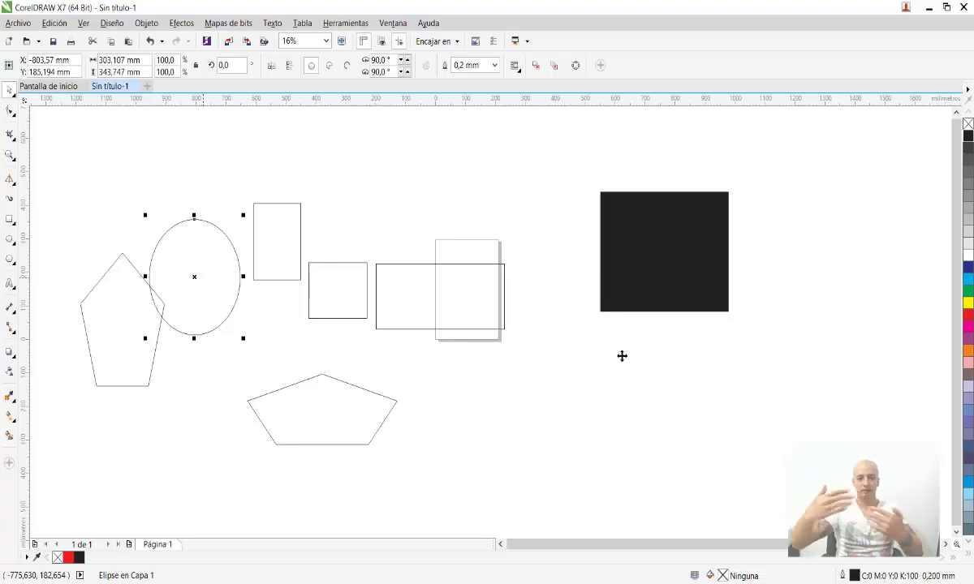
left_click(622, 355)
left_click_drag(190, 268, 584, 251)
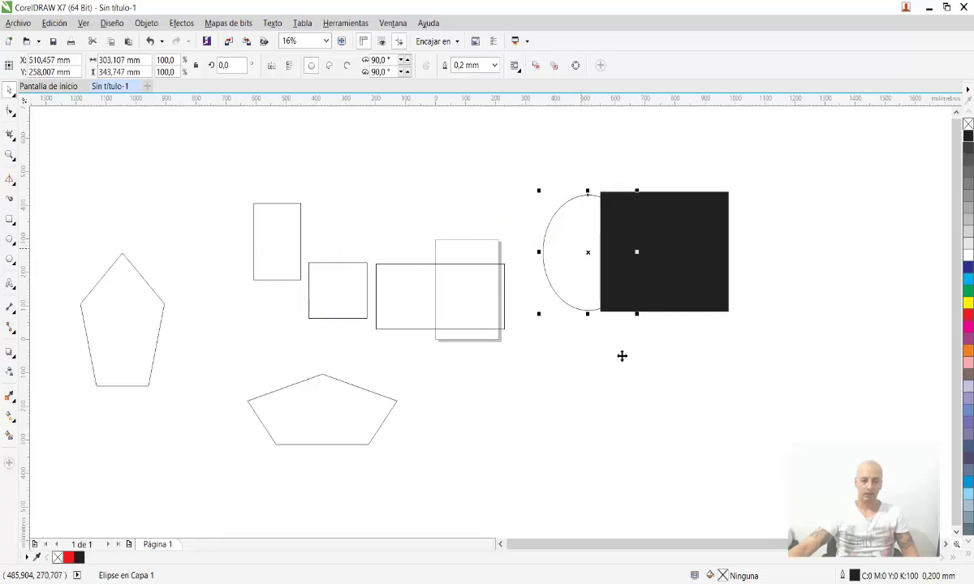
left_click(620, 357)
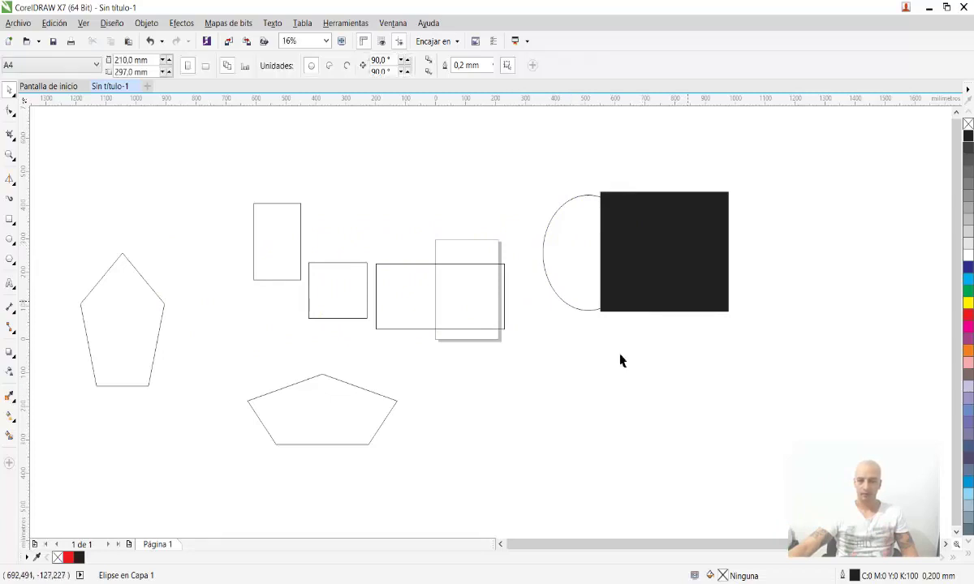
key("Tab")
mouse_move(524, 156)
left_mouse_down()
mouse_move(569, 258)
mouse_move(761, 337)
left_mouse_up()
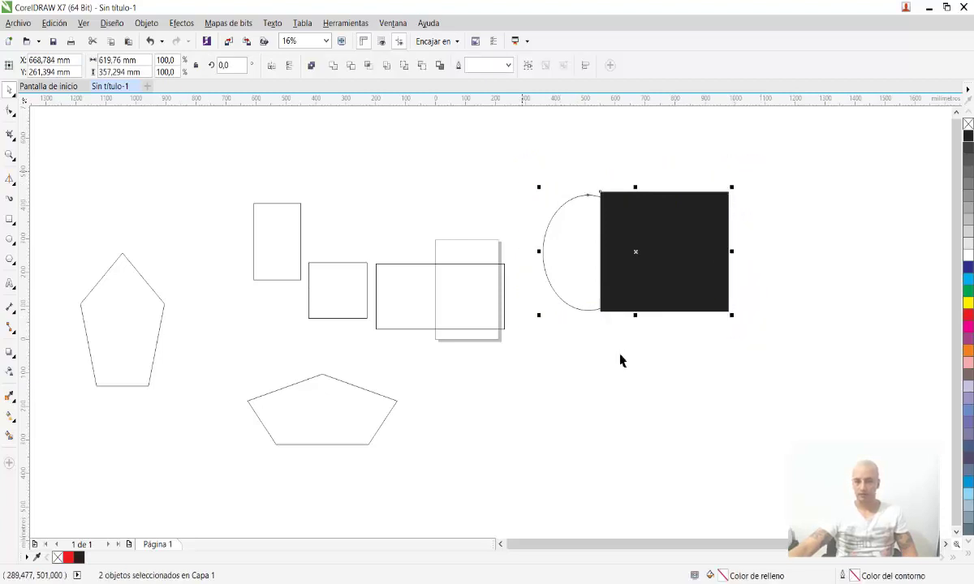
left_click_drag(556, 229, 541, 304)
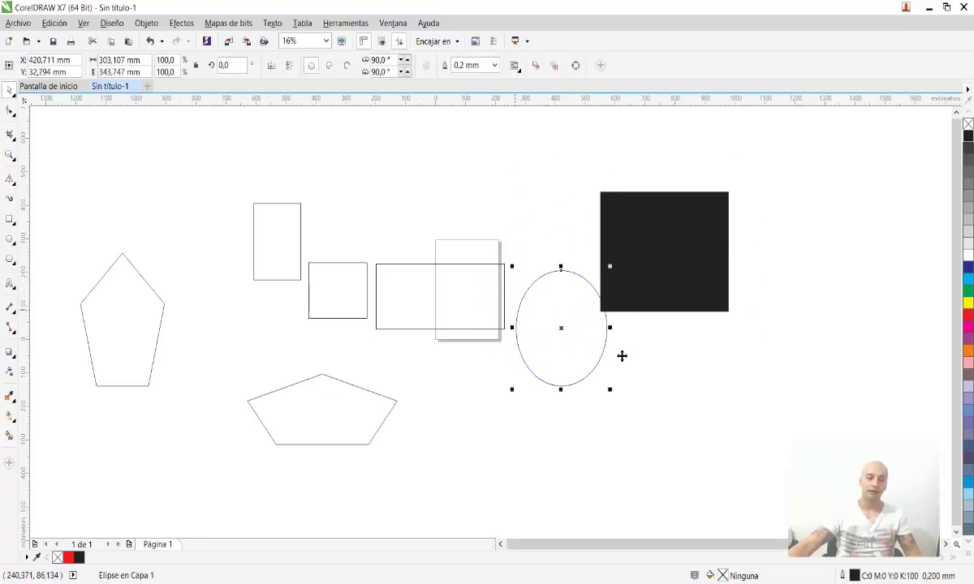
left_click_drag(542, 298, 531, 224)
key("ctrl+z")
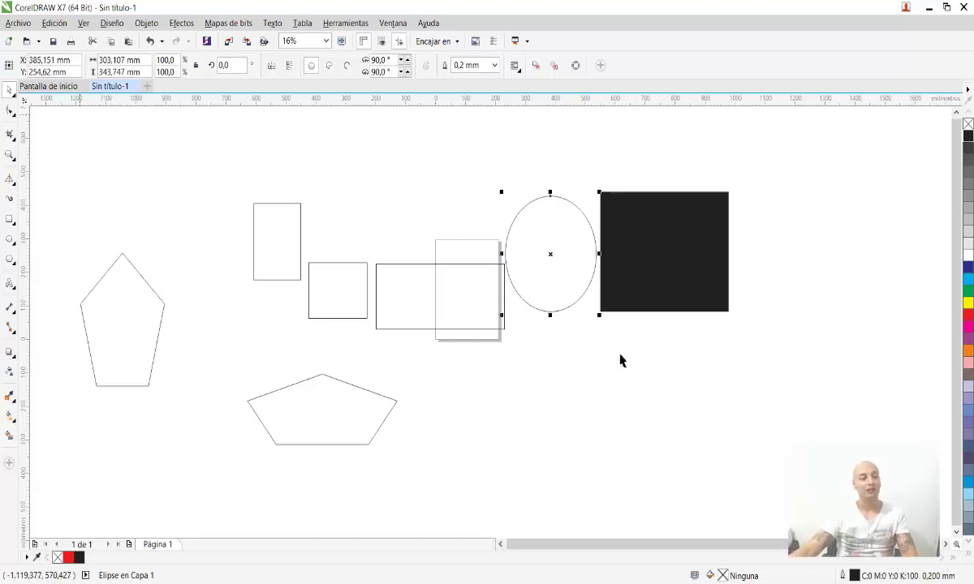
Move the tall narrow rectangle above the tall pentagon, and the ellipse to the empty area between the page and the black rectangle, below both
key("ctrl+s")
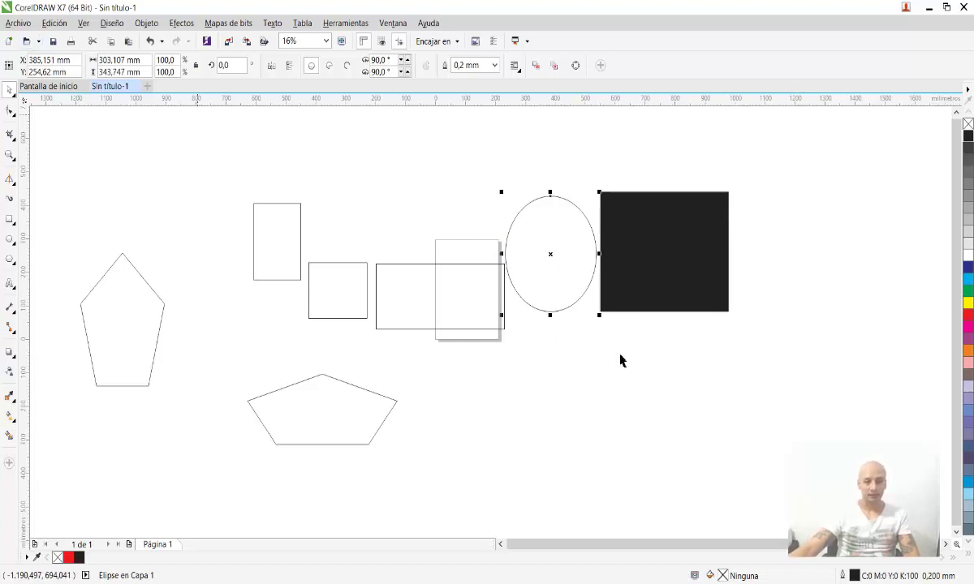
key("ctrl+z")
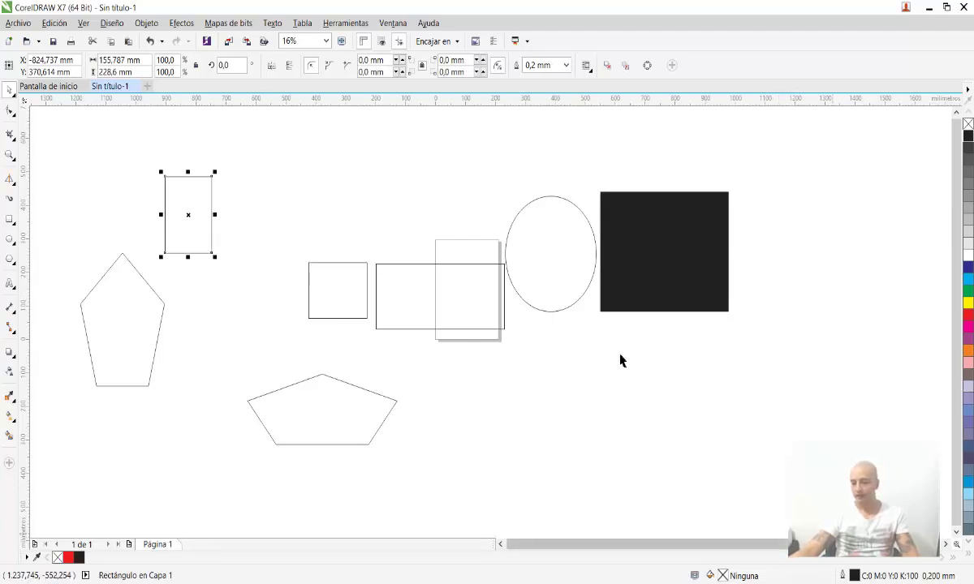
mouse_move(556, 274)
left_mouse_down()
mouse_move(560, 294)
mouse_move(704, 436)
left_mouse_up()
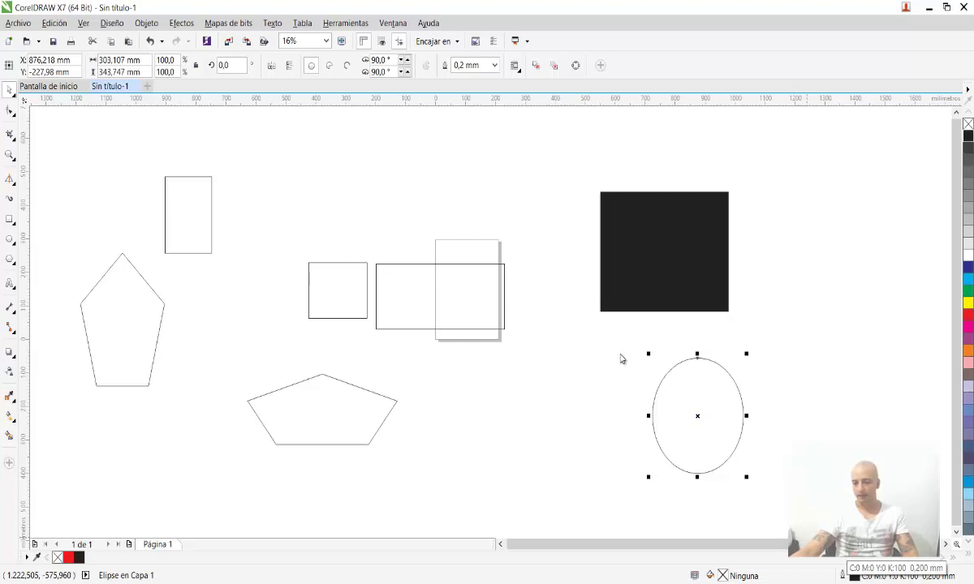
mouse_move(697, 416)
left_mouse_down()
mouse_move(695, 406)
mouse_move(617, 431)
left_mouse_up()
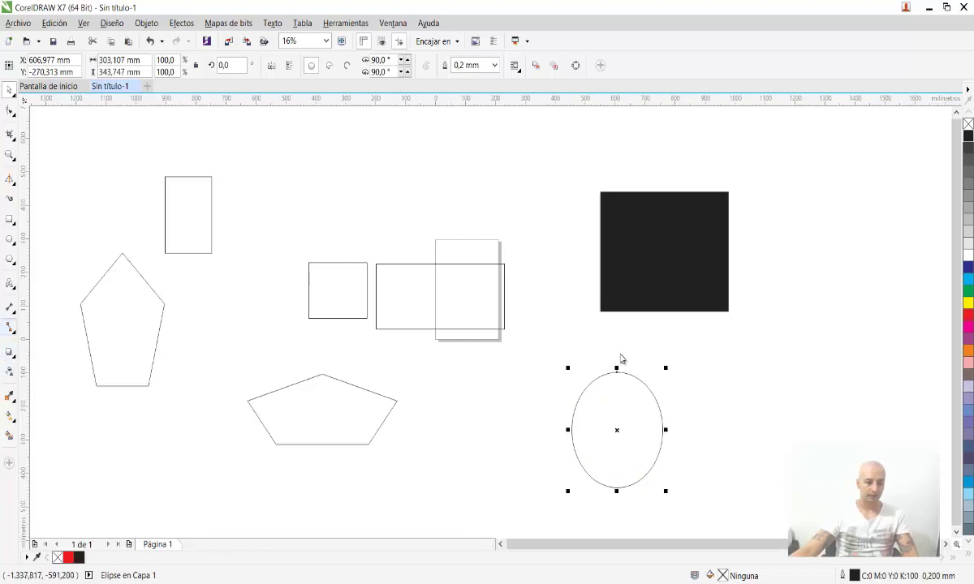
mouse_move(617, 430)
left_mouse_down()
mouse_move(540, 386)
mouse_move(422, 426)
mouse_move(452, 459)
left_mouse_up()
left_click_drag(456, 385, 460, 385)
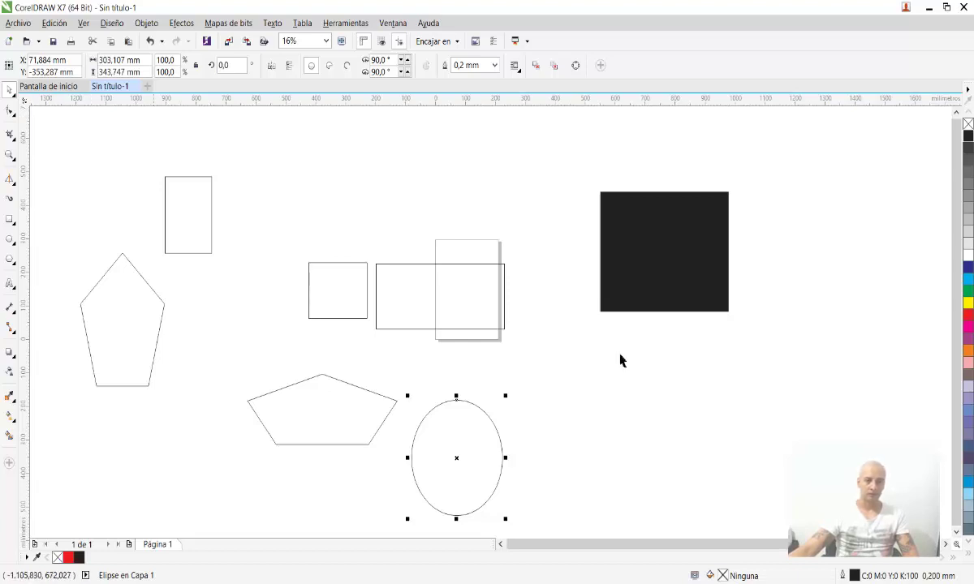
left_click_drag(456, 458, 552, 395)
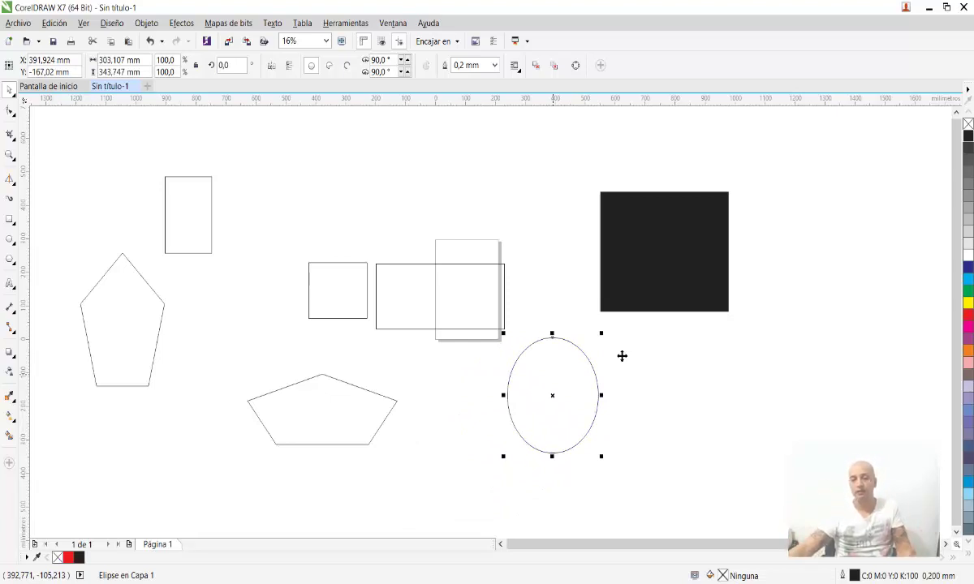
Move the wide rectangle off the page to just below it, and shift the tall narrow rectangle to the right, above the small square
left_click(622, 355)
key("ctrl+z")
key("ctrl+z")
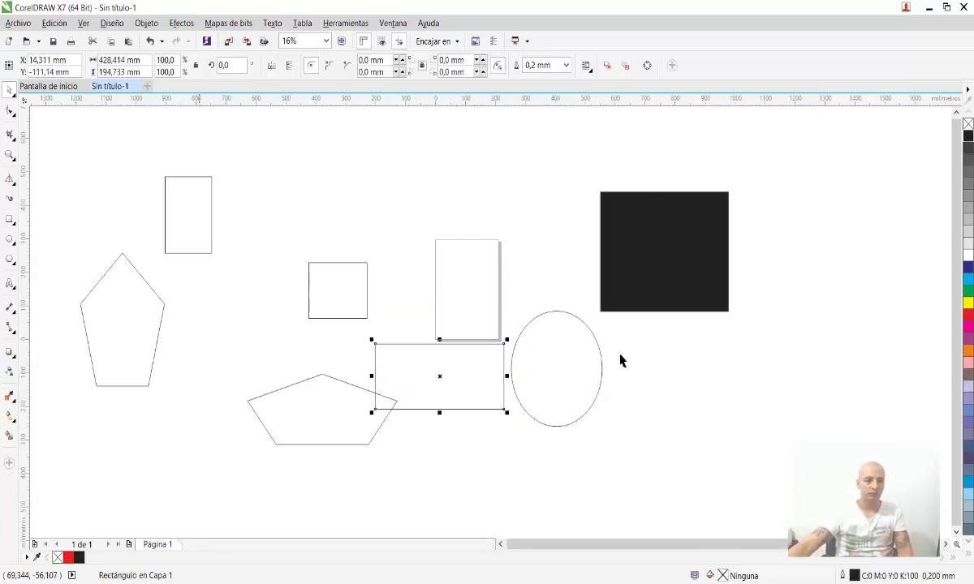
left_click_drag(197, 230, 238, 244)
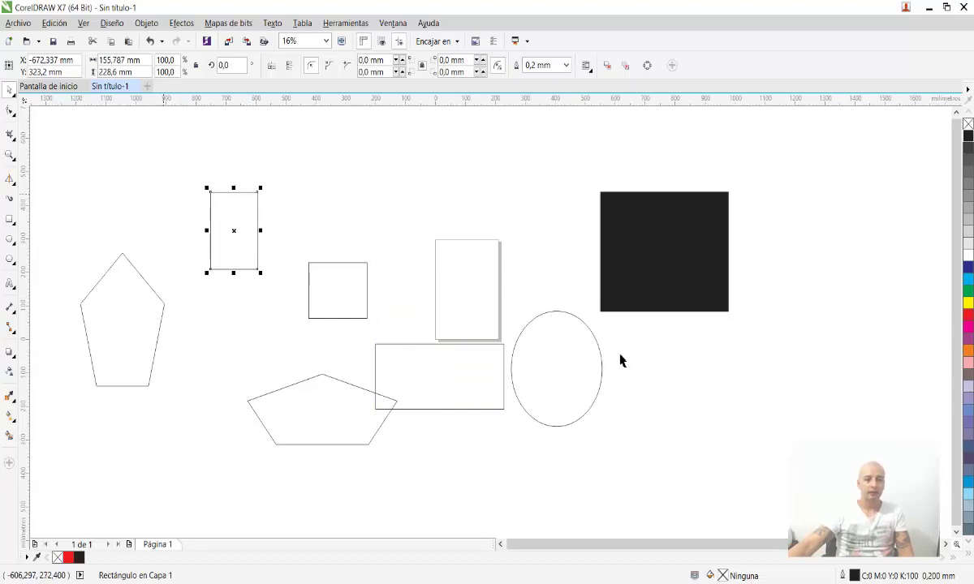
key("Escape")
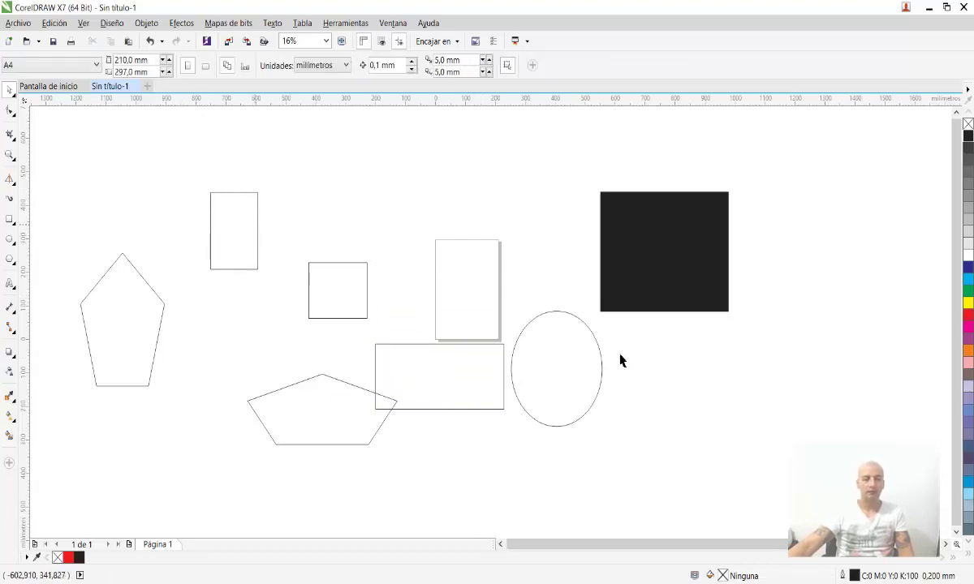
left_click(253, 224)
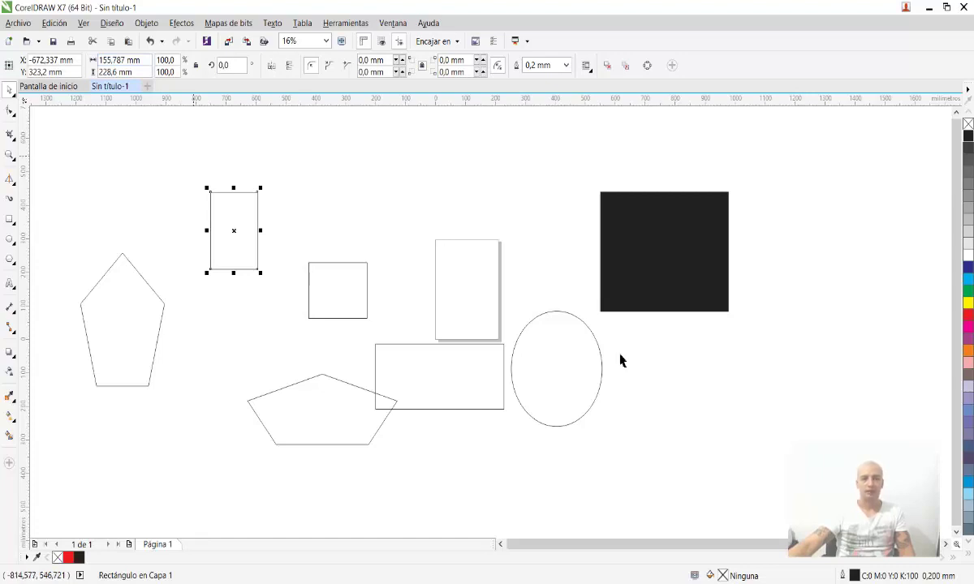
left_click_drag(229, 207, 257, 237)
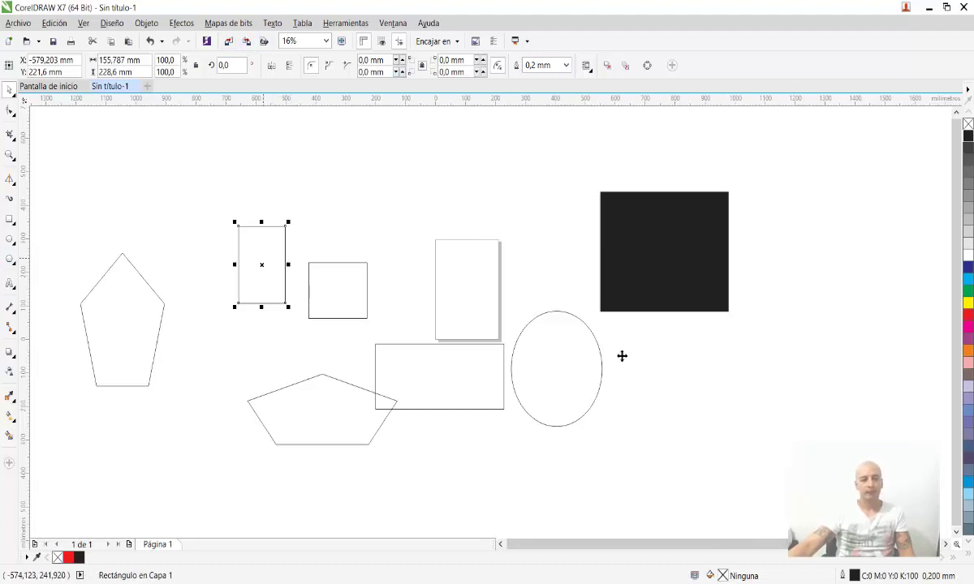
mouse_move(267, 255)
left_mouse_down()
mouse_move(254, 218)
mouse_move(241, 214)
left_mouse_up()
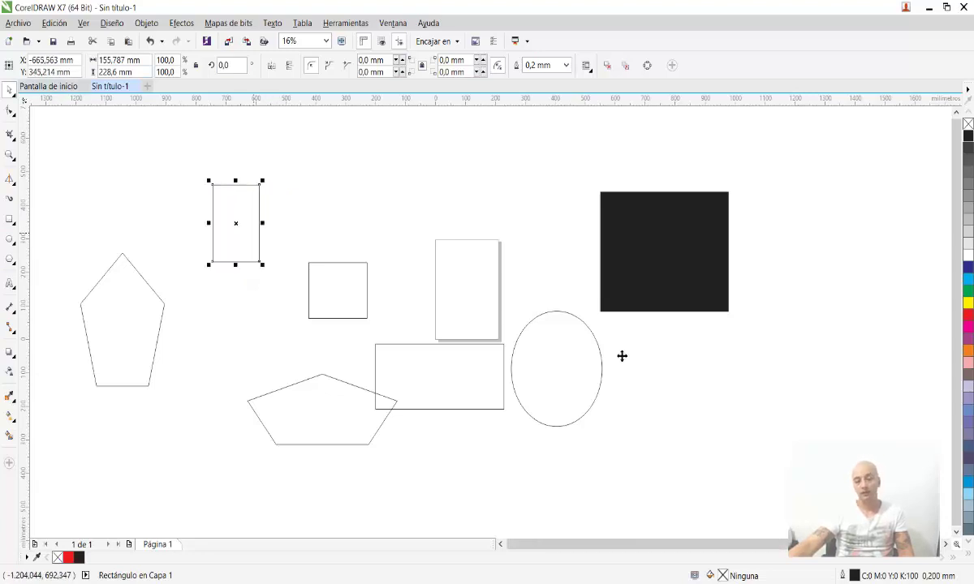
Enlarge the tall narrow rectangle to about 236 × 346 mm, and move it beside the black rectangle and the tall pentagon beside the small square
left_click_drag(262, 264, 286, 305)
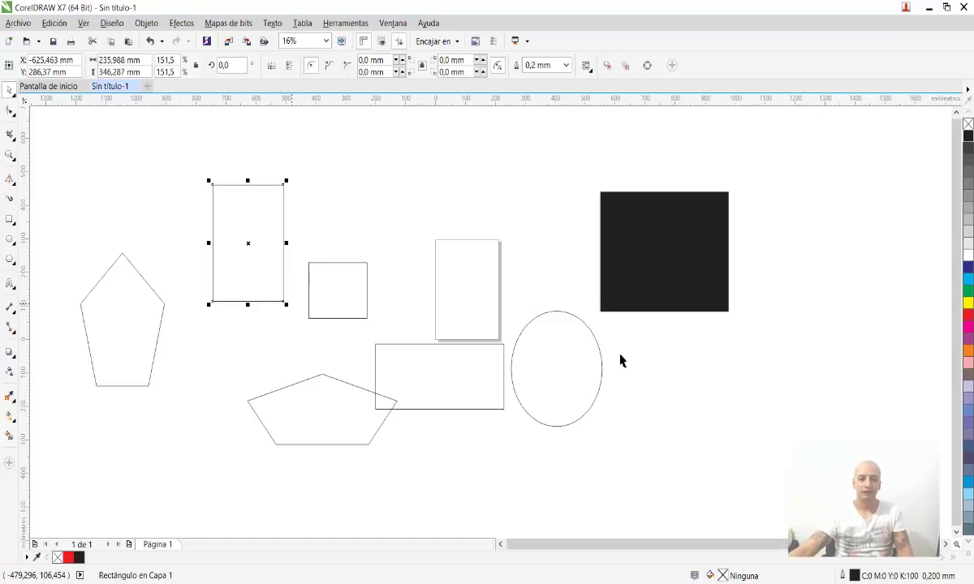
mouse_move(248, 243)
left_mouse_down()
mouse_move(484, 223)
mouse_move(542, 232)
left_mouse_up()
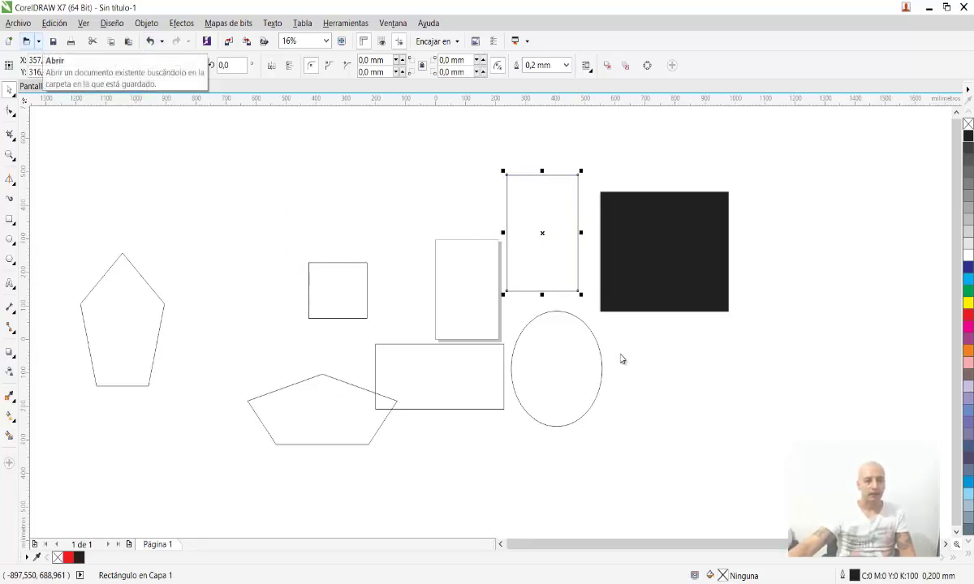
left_click_drag(100, 307, 242, 247)
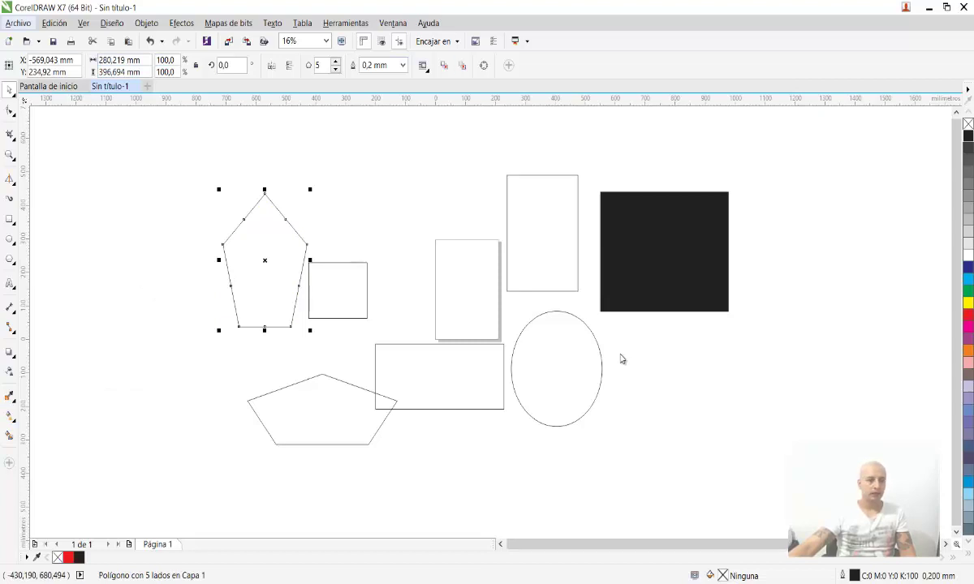
Examine the file commands for opening, closing, saving, exporting, publishing as PDF and printing the document
left_click(18, 23)
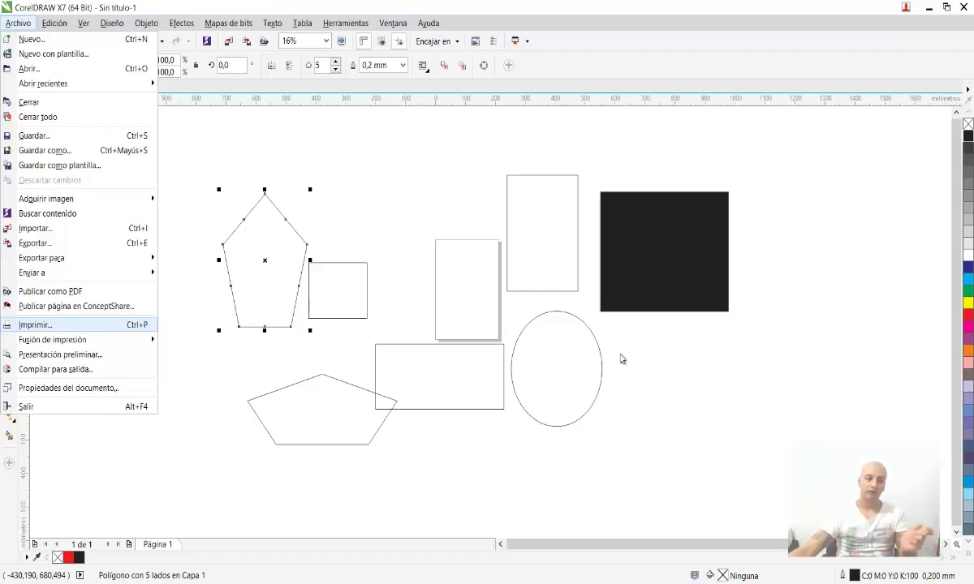
key("Up")
key("Up")
key("Up")
key("Up")
key("Up")
key("Up")
key("Up")
key("Up")
key("Up")
key("Up")
key("Up")
key("Up")
key("Up")
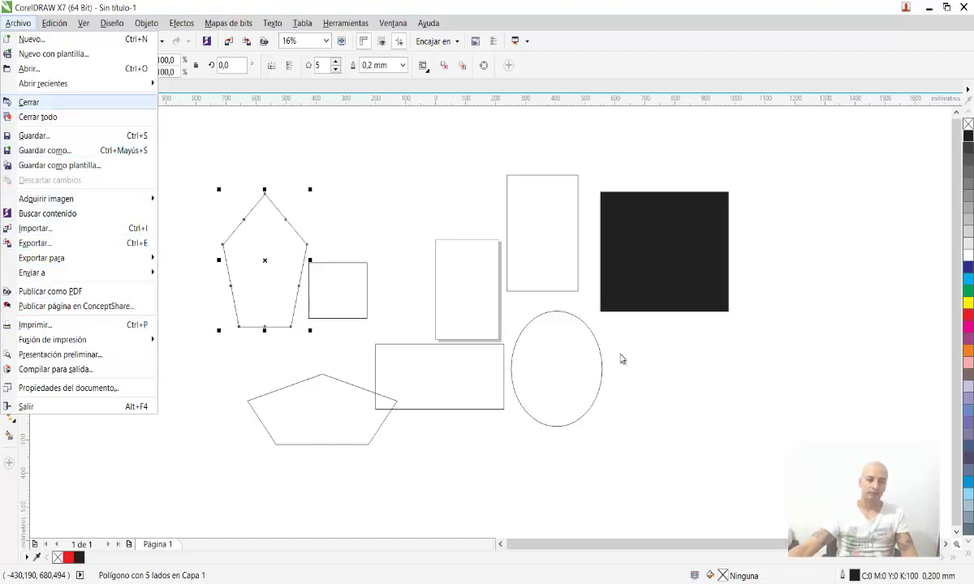
key("Up")
key("Down")
key("Down")
key("Down")
key("Down")
key("Down")
key("Down")
key("Down")
key("Down")
key("Down")
key("Down")
key("Down")
key("Down")
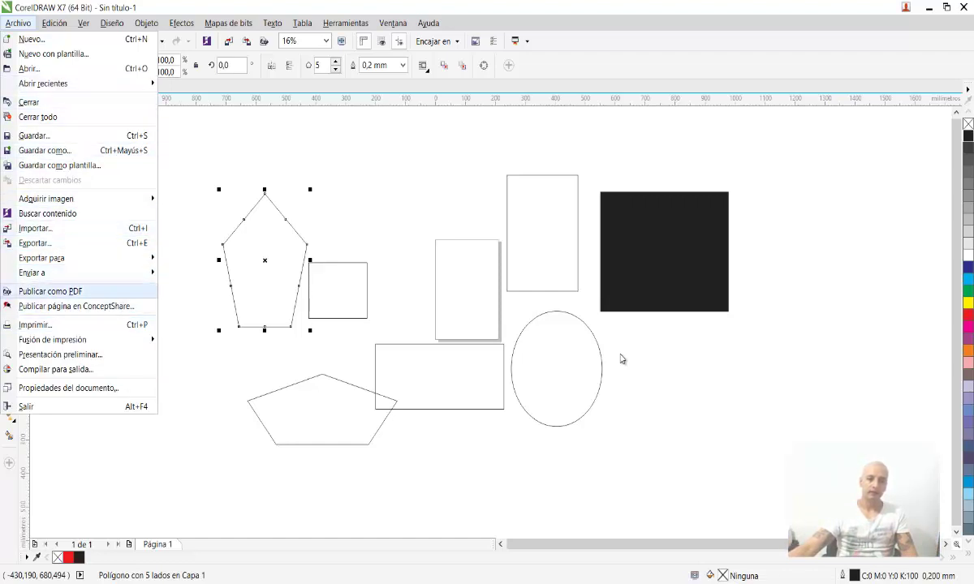
key("Down")
key("Down")
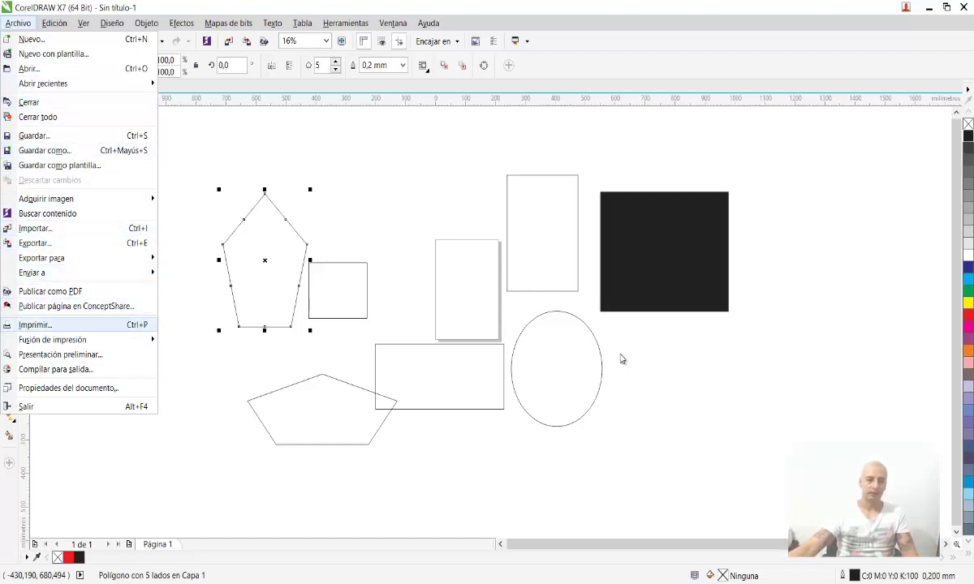
key("Up")
key("Up")
key("Down")
key("Down")
key("Down")
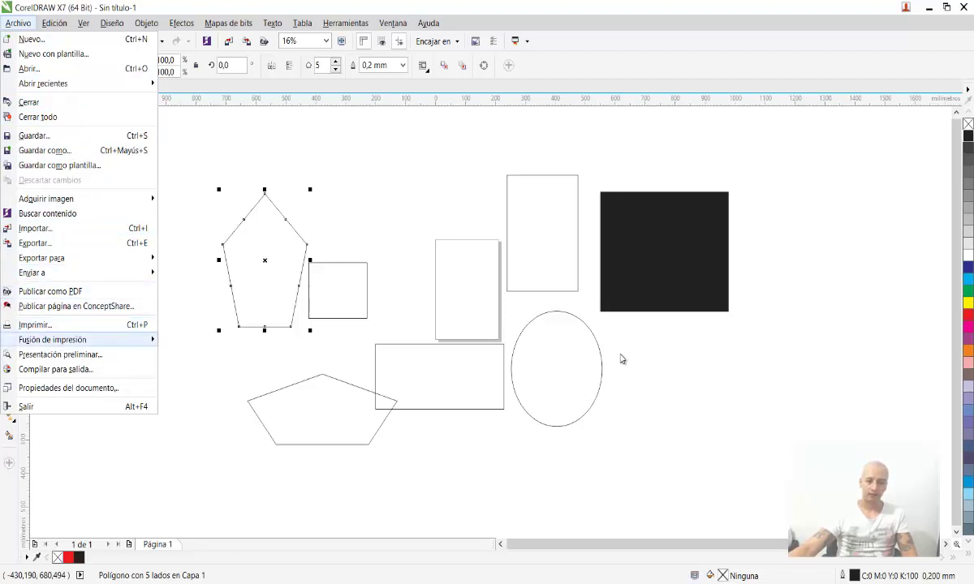
key("Up")
key("Down")
key("Down")
key("Up")
key("Up")
key("Up")
key("Up")
key("Up")
key("Up")
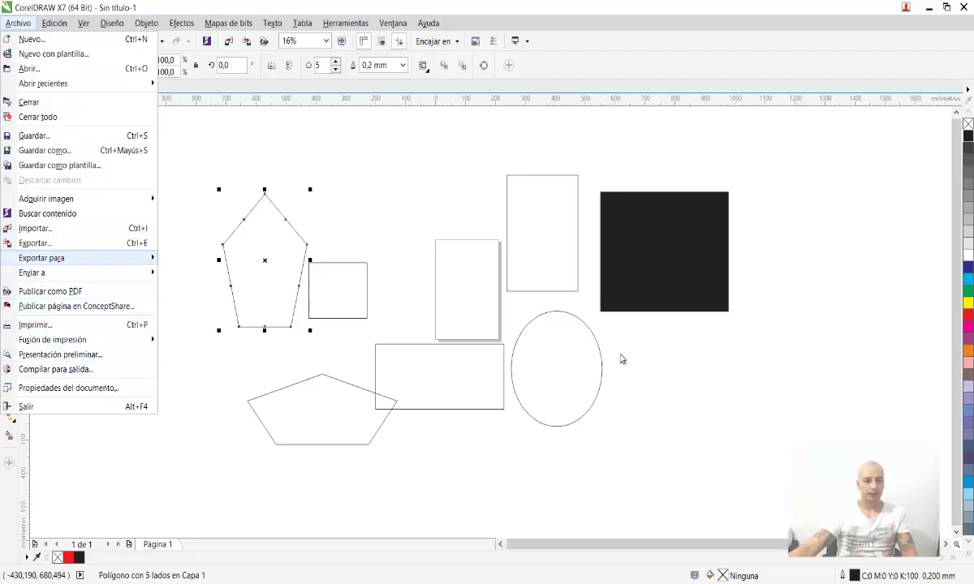
key("Down")
key("Down")
key("Down")
key("Down")
key("Down")
key("Down")
key("Up")
key("Up")
key("Up")
key("Up")
key("Up")
key("Up")
key("Up")
key("Up")
key("Up")
key("Up")
key("Up")
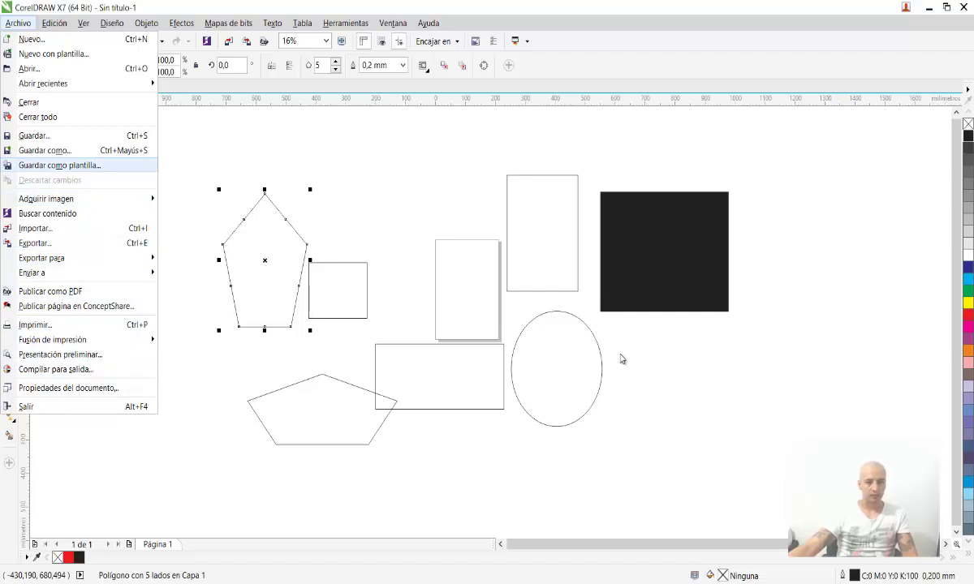
key("Up")
key("Up")
key("Up")
key("Escape")
key("Escape")
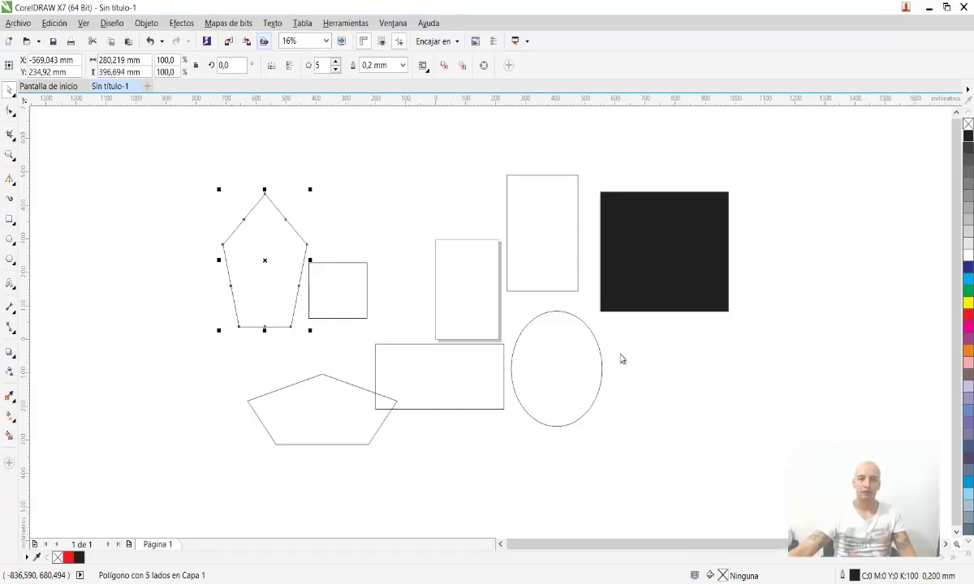
Move the wide rectangle below the tall pentagon and the tall rectangle to the right of the black one
key("y")
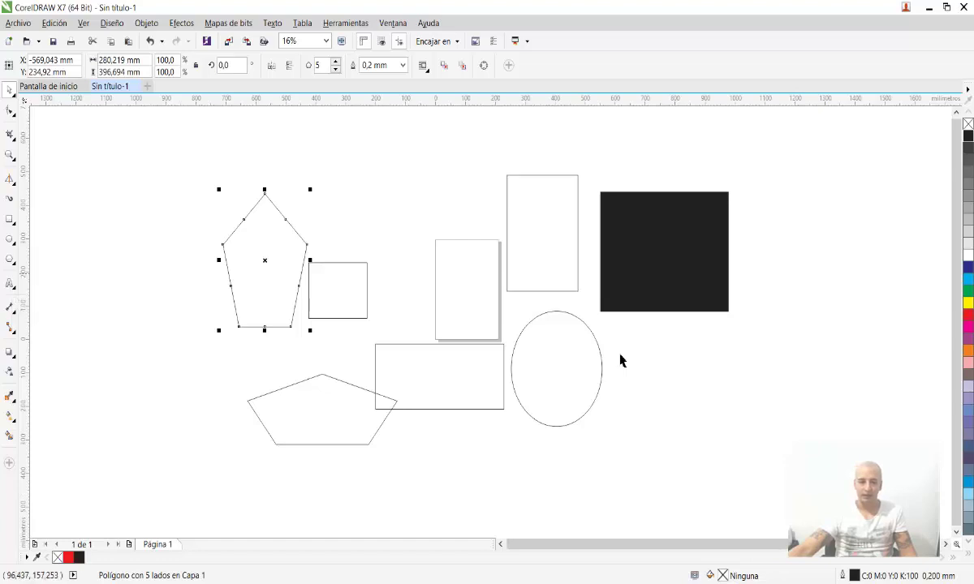
left_click_drag(458, 359, 249, 342)
left_click_drag(521, 238, 768, 256)
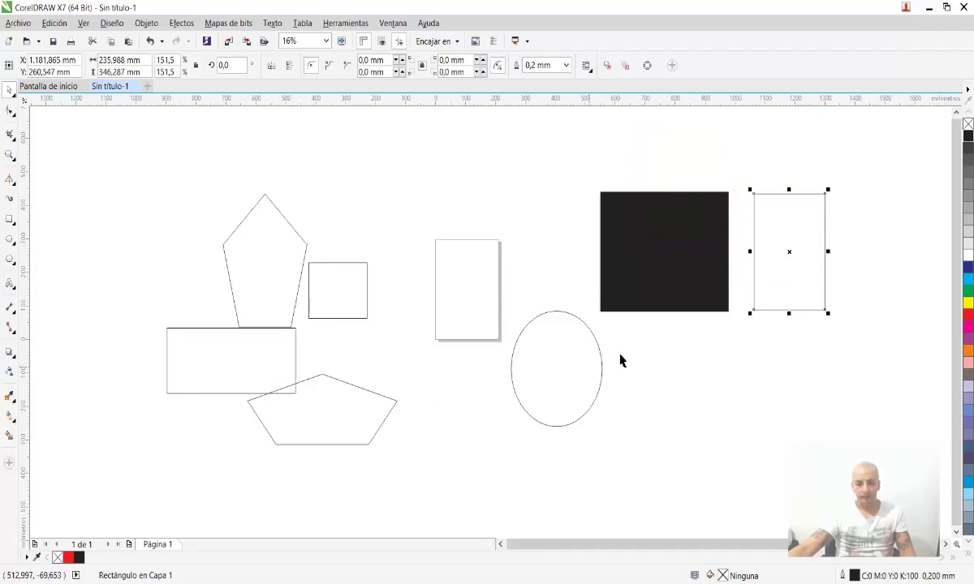
Shrink the ellipse to about 180 × 205 mm and place it across the page's right edge
key("Tab")
left_click_drag(605, 429, 568, 383)
left_click_drag(538, 346, 497, 283)
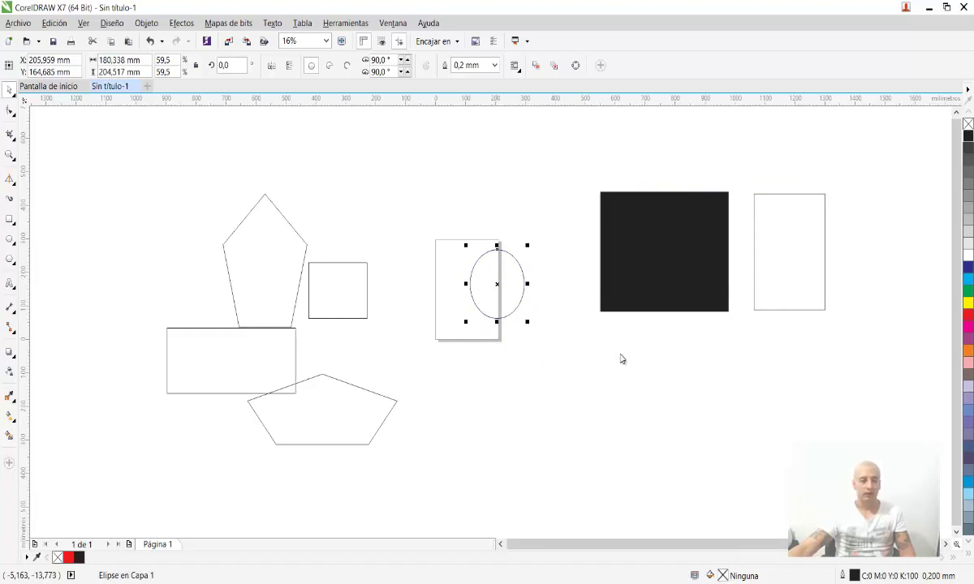
Open the print settings for the document
left_click(18, 23)
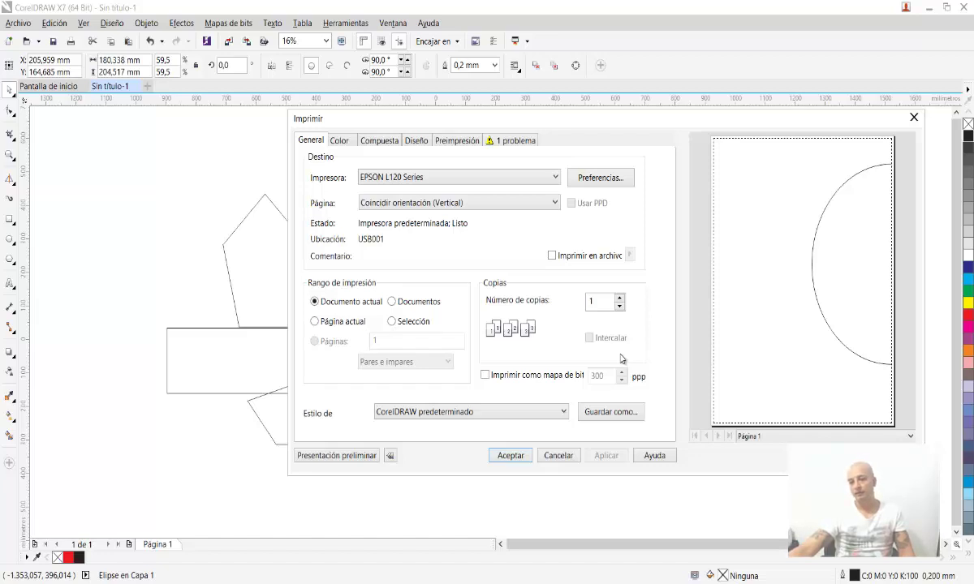
Close the print settings and move the ellipse off the page, just beyond its left edge
key("Escape")
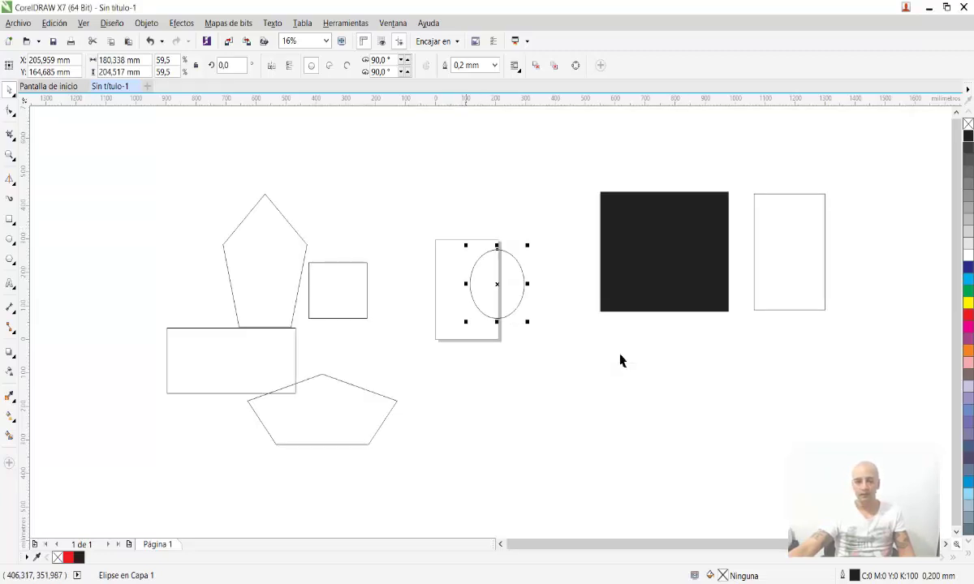
scroll(620, 360, "up", 4)
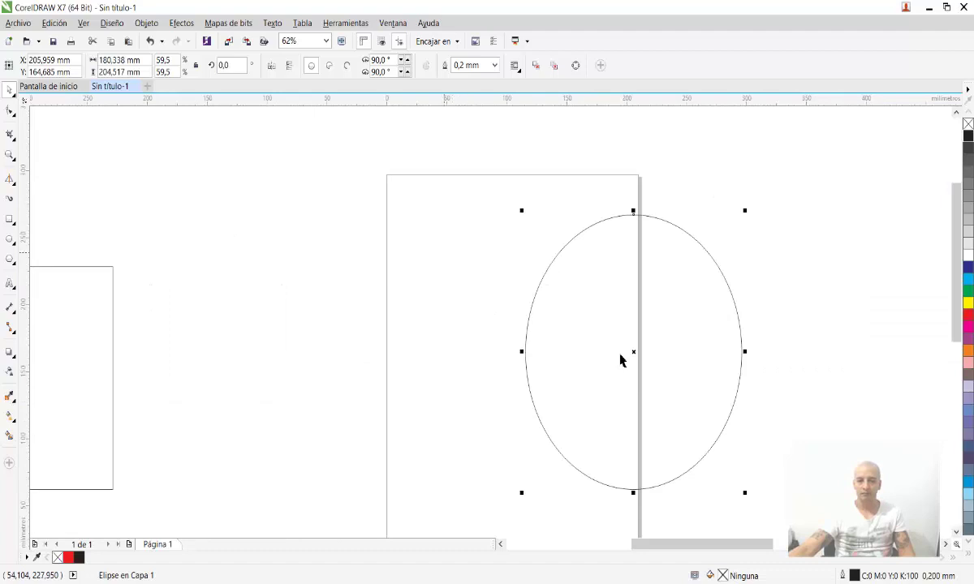
scroll(620, 360, "down", 2)
mouse_move(508, 302)
left_mouse_down()
mouse_move(450, 299)
mouse_move(325, 256)
left_mouse_up()
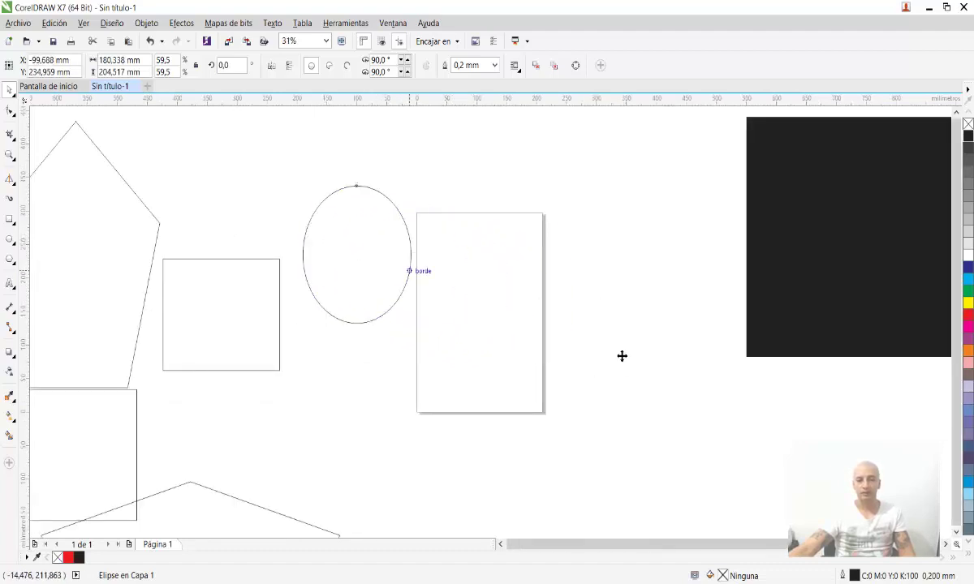
Examine the arrangement of all shapes around the page at different zoom levels, including a fit-to-all-objects view
scroll(622, 355, "down", 4)
scroll(622, 355, "up", 4)
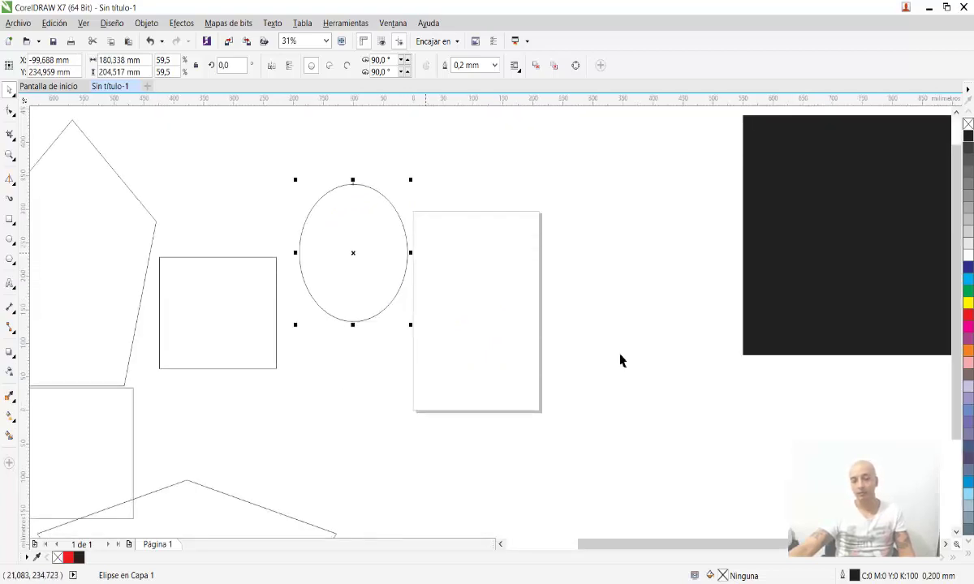
scroll(620, 360, "down", 2)
scroll(620, 361, "up", 1)
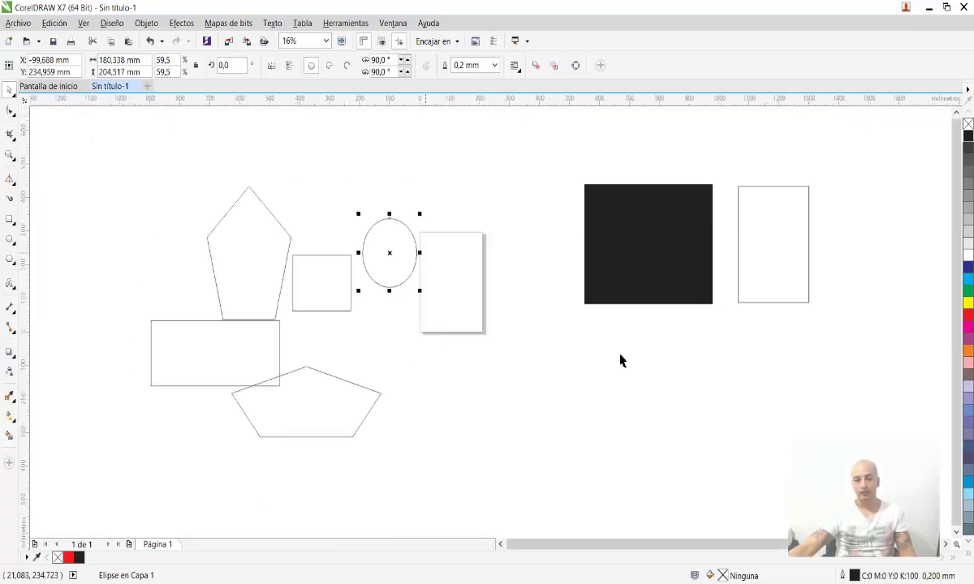
scroll(620, 361, "down", 2)
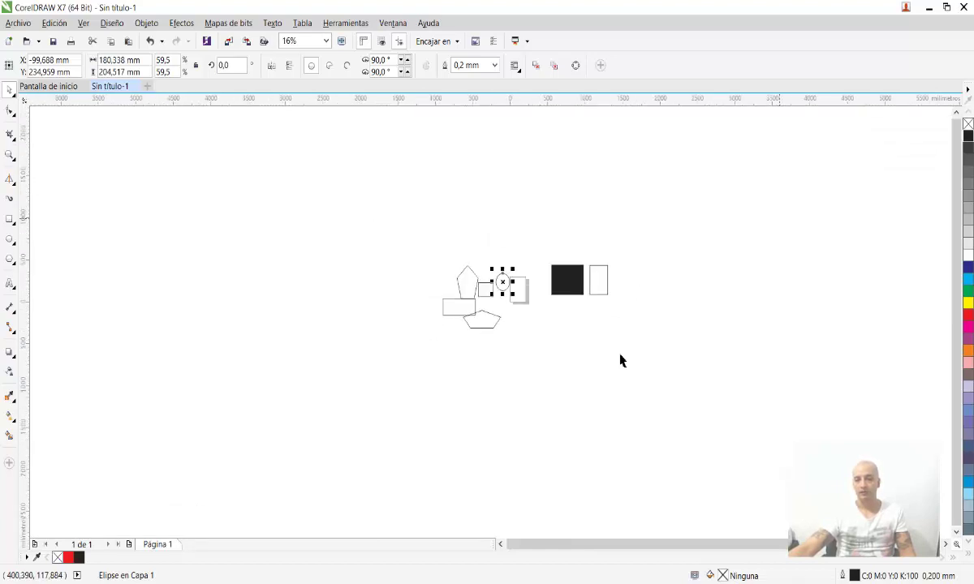
scroll(620, 360, "up", 4)
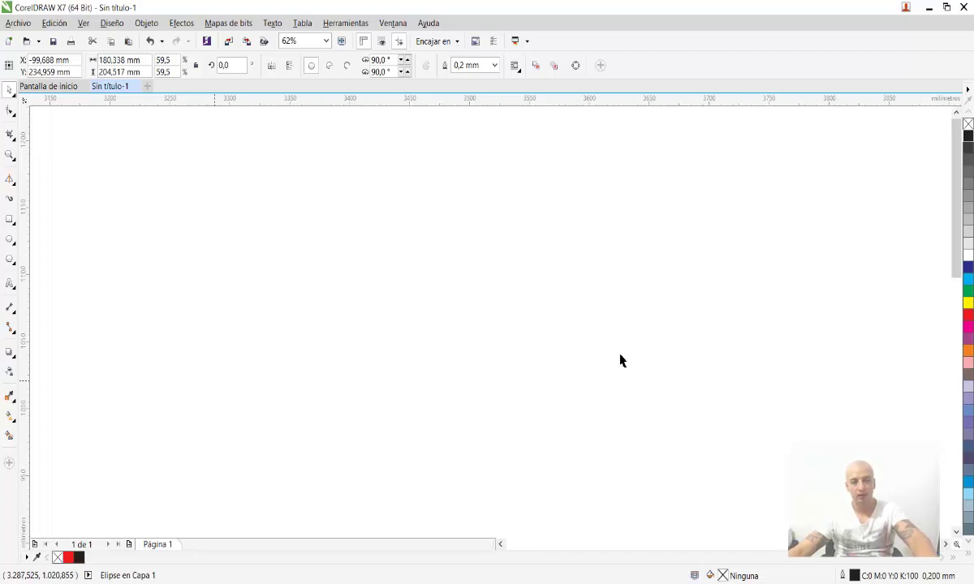
key("F4")
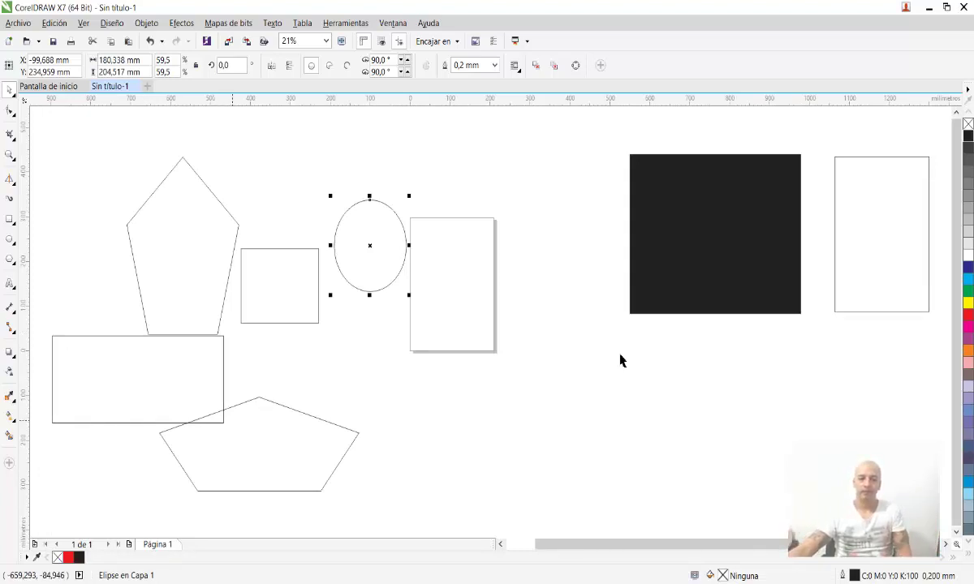
scroll(620, 361, "down", 2)
scroll(620, 361, "down", 3)
scroll(620, 361, "up", 3)
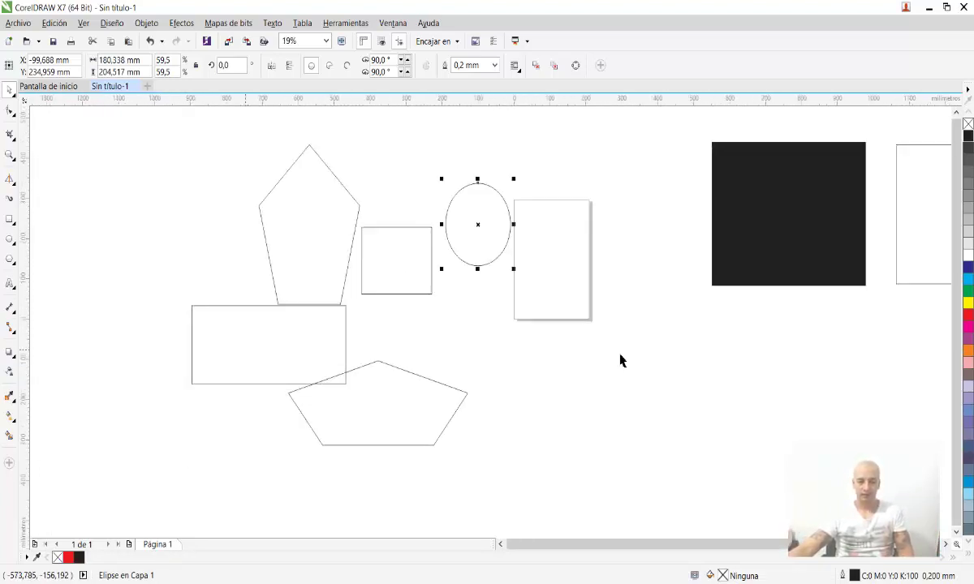
scroll(620, 360, "down", 1)
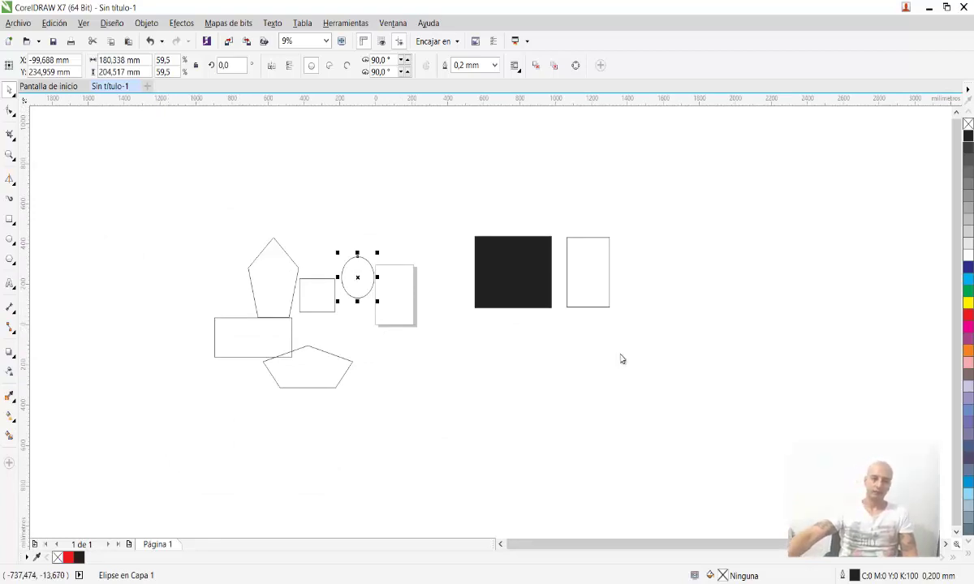
Find the Print command among the file commands, view the document's print settings and close them
key("alt")
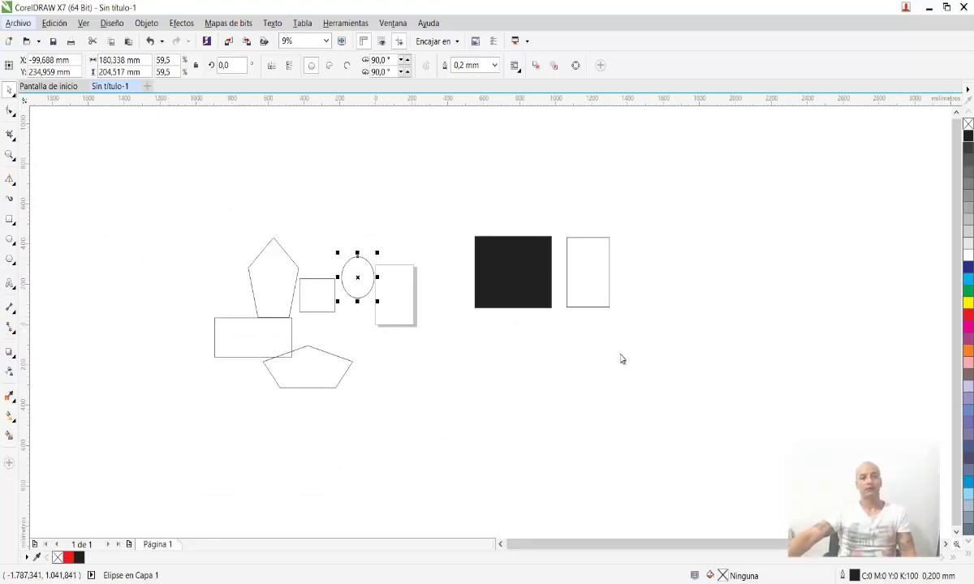
key("alt")
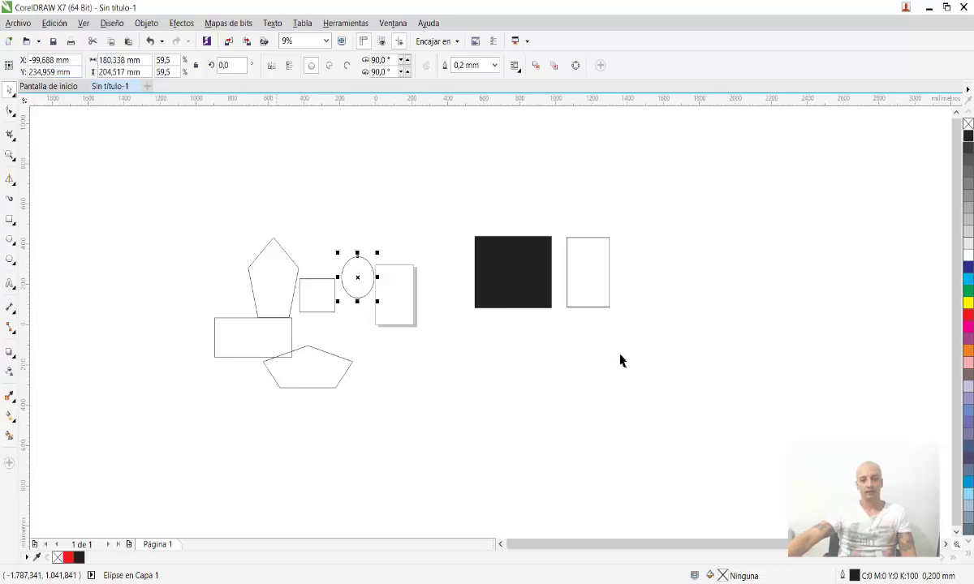
key("alt+a")
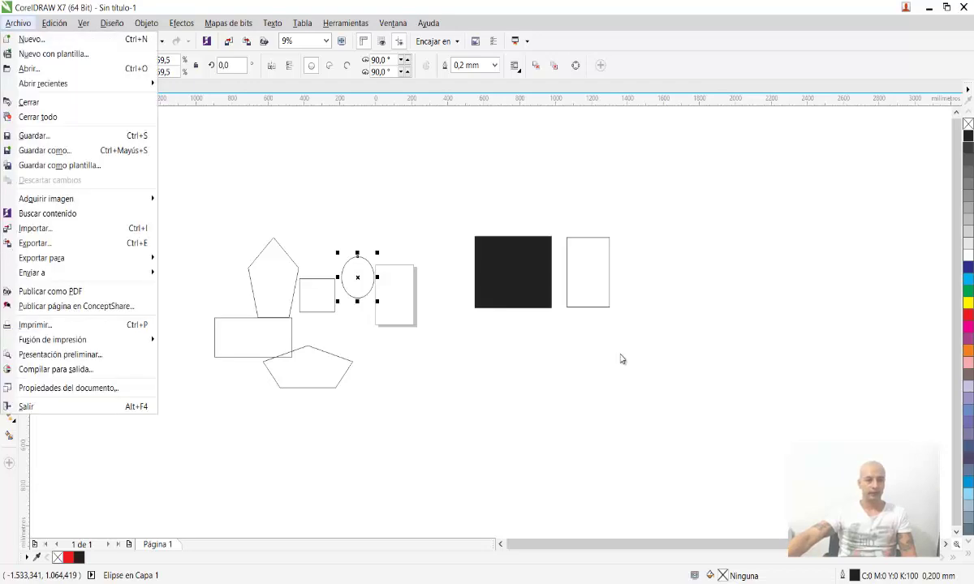
key("Down")
key("Down")
key("Down")
key("Down")
key("Down")
key("Down")
key("Down")
key("Down")
key("Down")
key("Down")
key("Down")
key("Down")
key("Down")
key("Up")
key("Down")
key("Down")
key("Down")
key("Down")
key("Down")
key("Down")
key("Return")
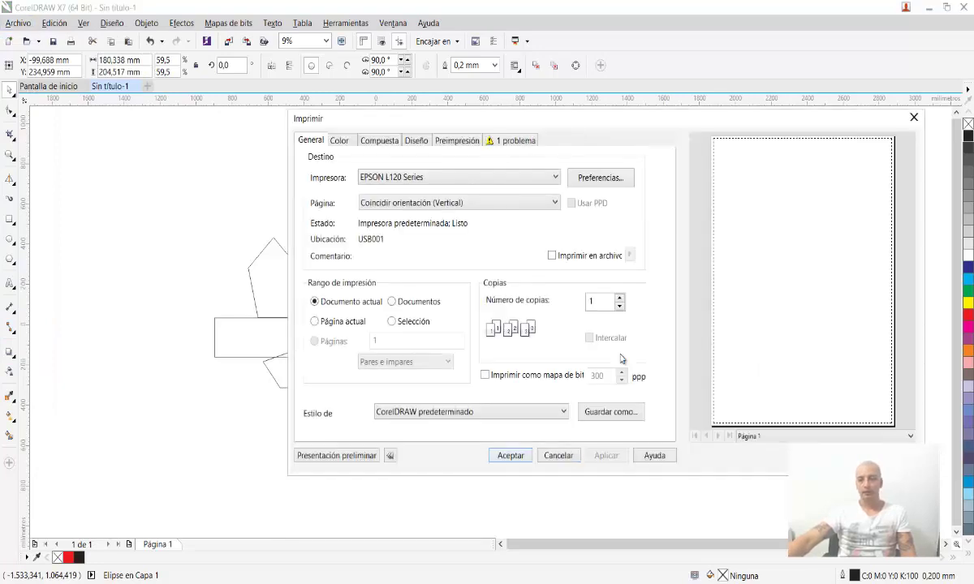
key("Escape")
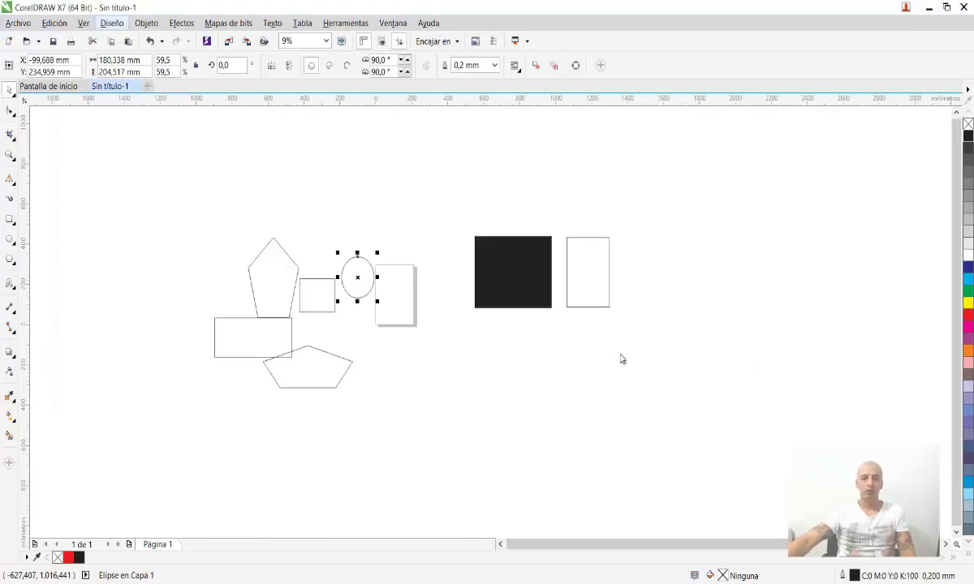
Examine the file commands from import and export through to printing and print merge
key("alt")
key("Down")
key("Down")
key("Down")
key("Down")
key("Down")
key("Down")
key("Down")
key("Down")
key("Down")
key("Down")
key("Down")
key("Down")
key("Down")
key("Down")
key("Down")
key("Down")
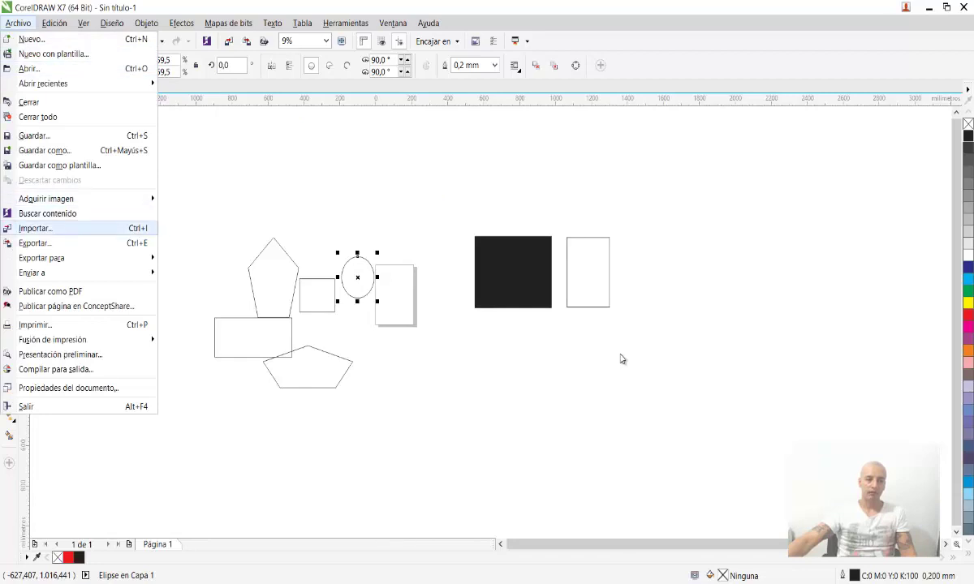
key("Down")
key("Down")
key("Down")
key("Up")
key("Down")
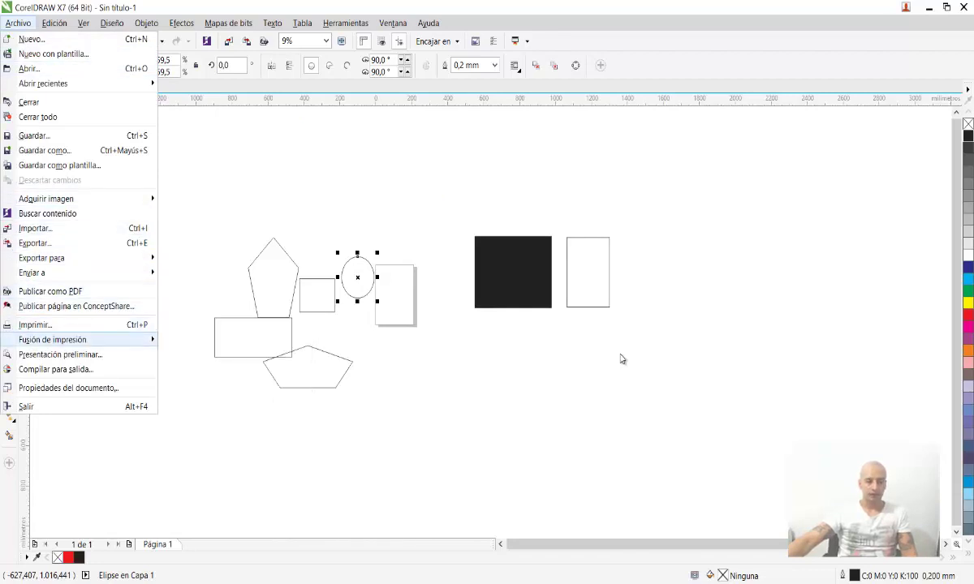
key("Up")
key("Down")
key("Escape")
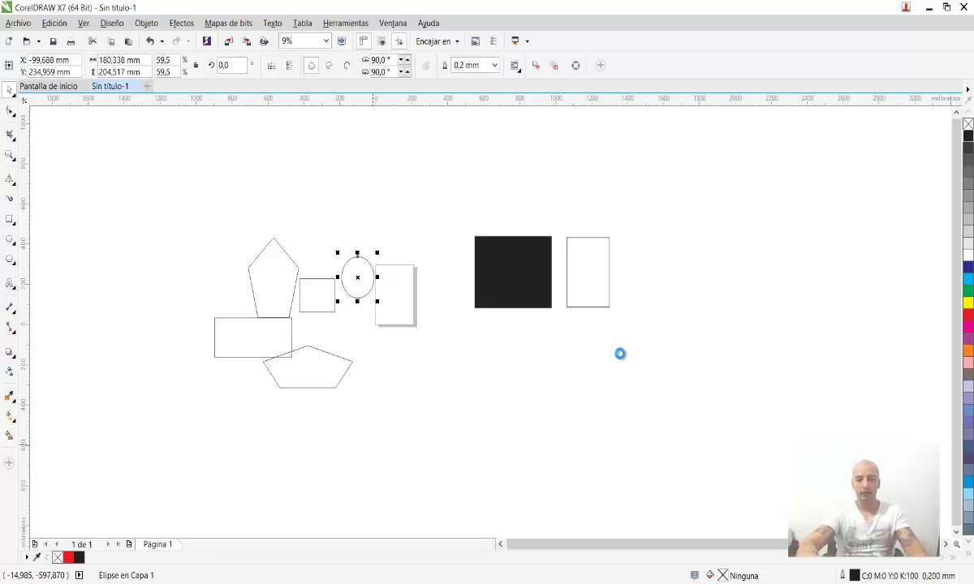
Examine the printer, page orientation, print range and copies settings for the document, leaving without printing
key("ctrl+p")
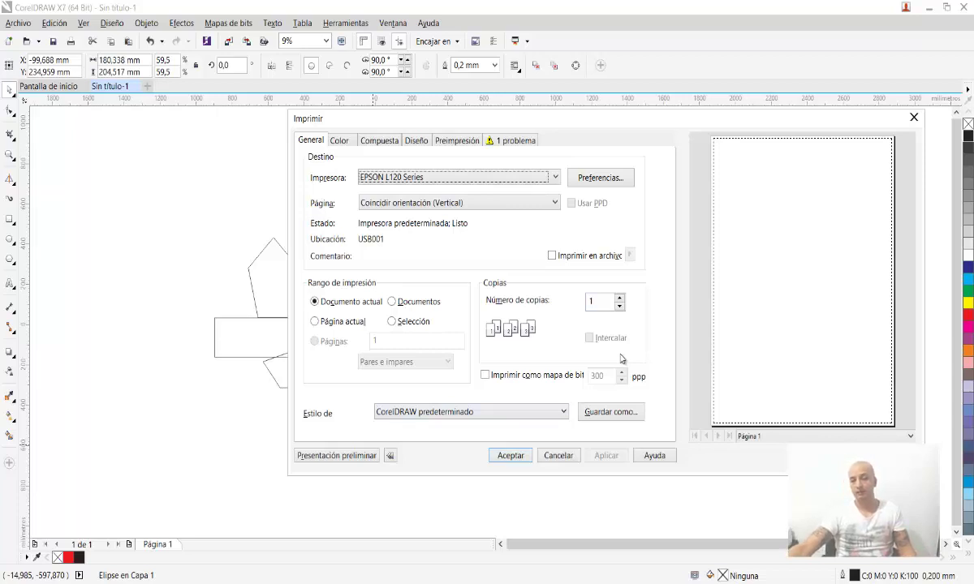
key("Escape")
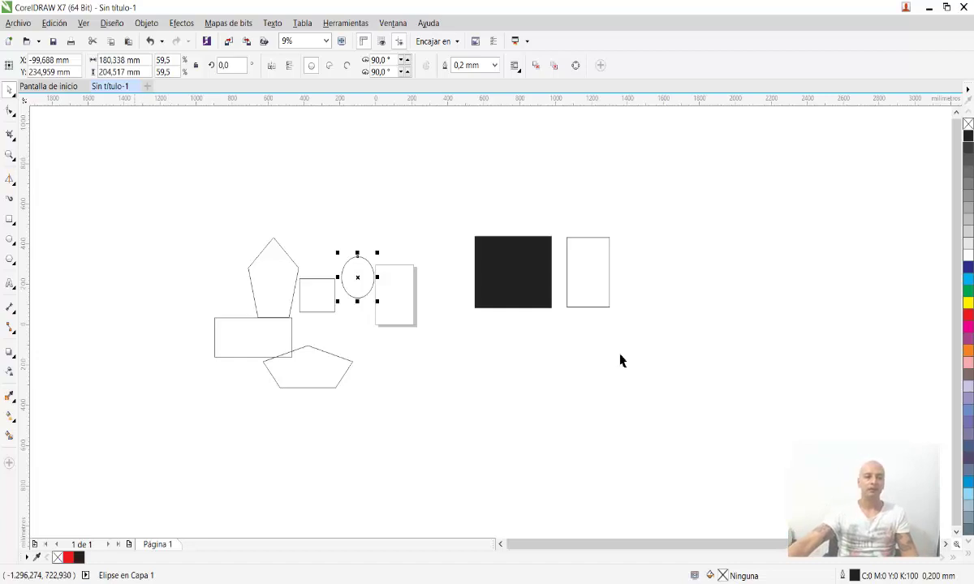
key("Escape")
Move the tall pentagon up and to the left, and place the wide rectangle just below it, clear of the wide pentagon
left_click_drag(298, 277, 225, 248)
left_click(238, 324)
left_click_drag(238, 324, 176, 301)
key("Escape")
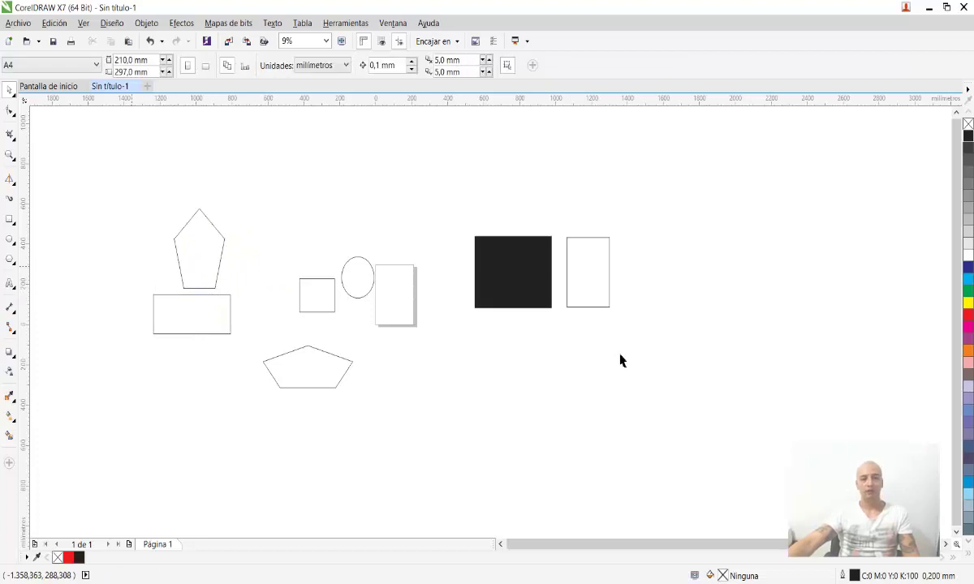